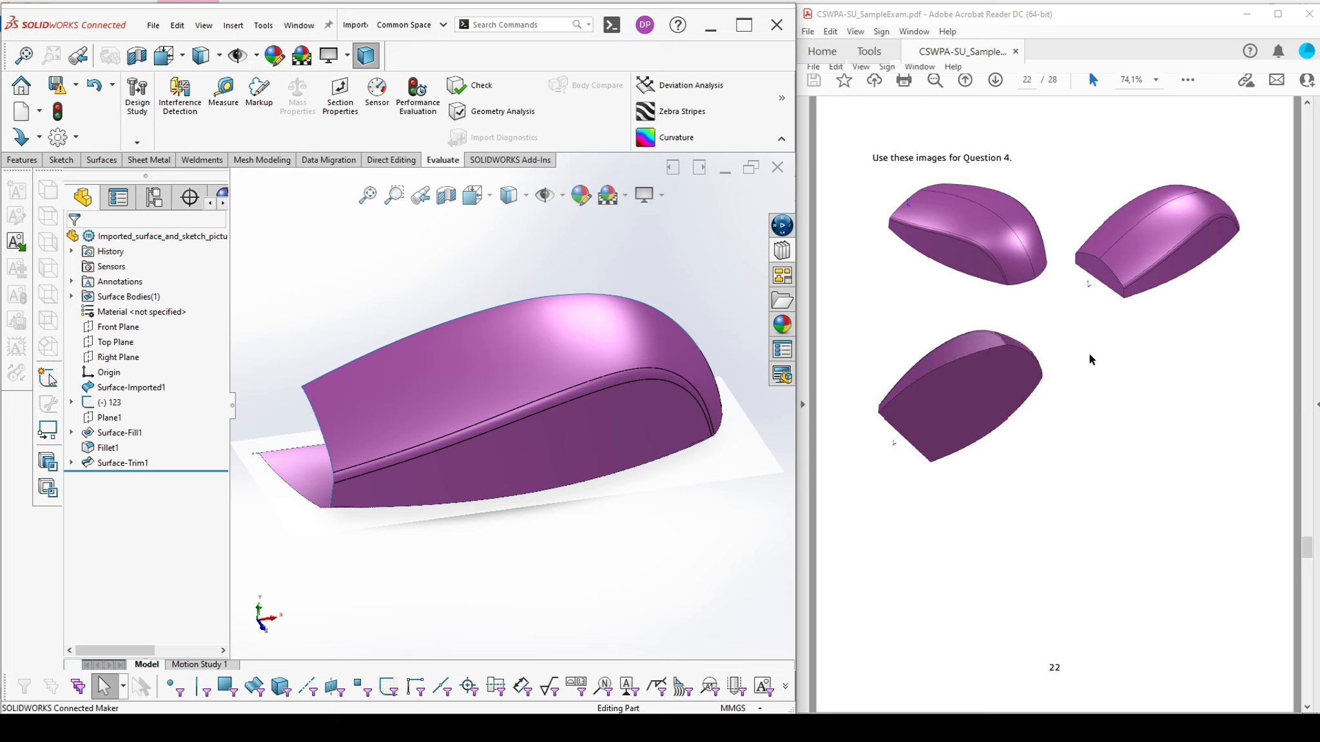
Consult Question 4 in the exam PDF and mirror the trimmed surface body about the Front Plane
scroll(1087, 352, "down", 3)
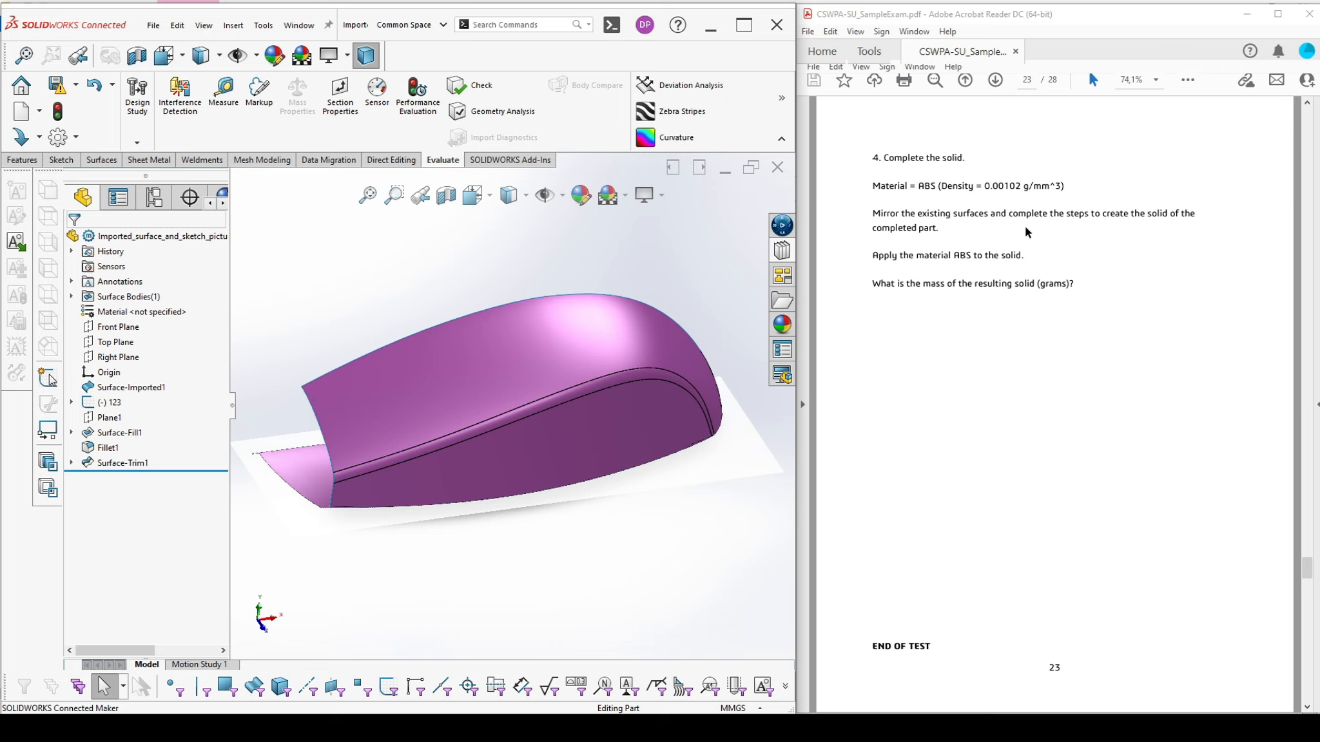
mouse_move(656, 260)
middle_mouse_down()
mouse_move(666, 242)
mouse_move(664, 254)
middle_mouse_up()
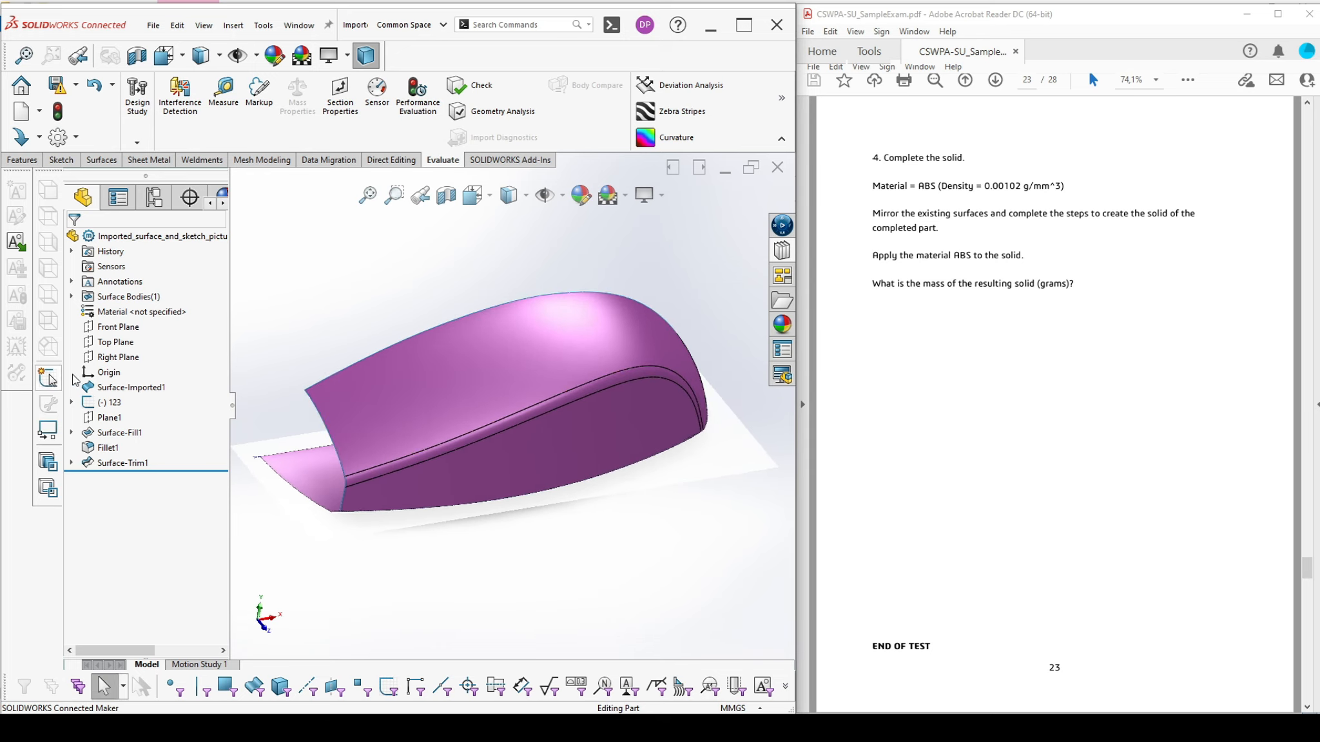
left_click(115, 327)
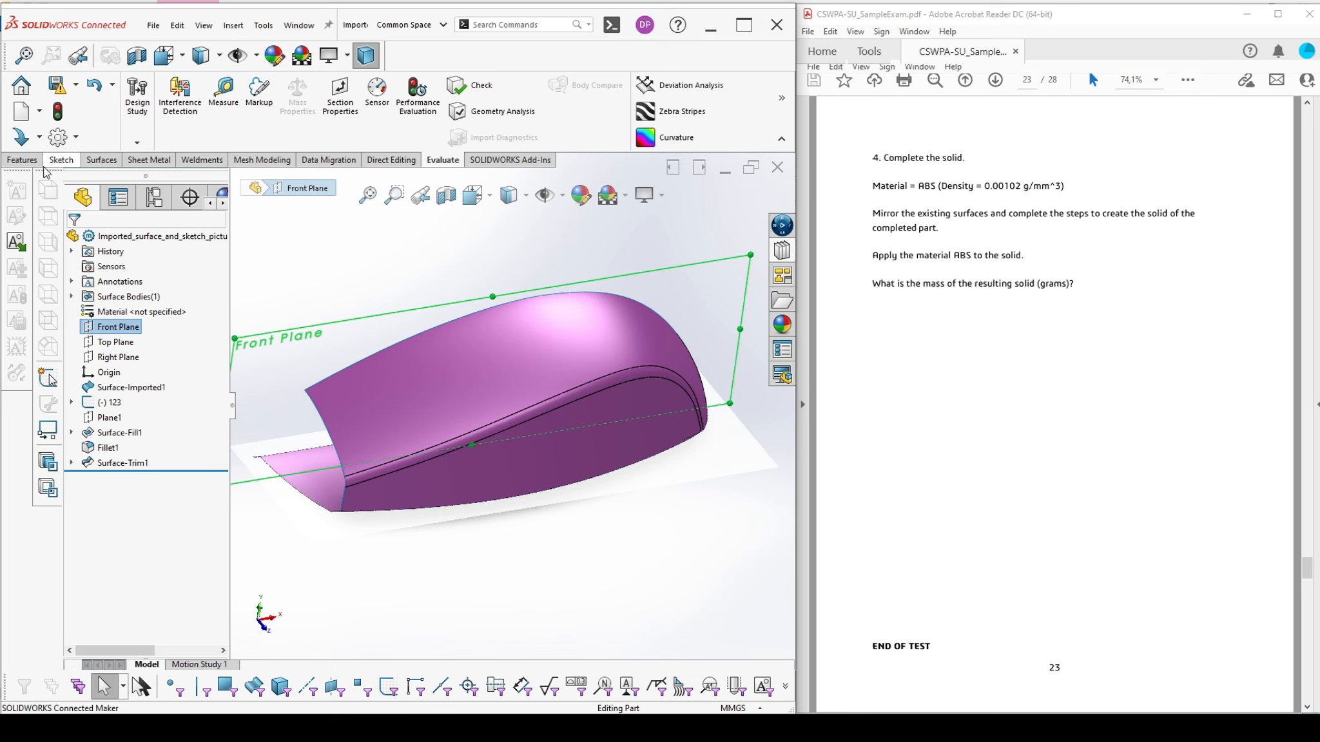
left_click(23, 160)
left_click(647, 140)
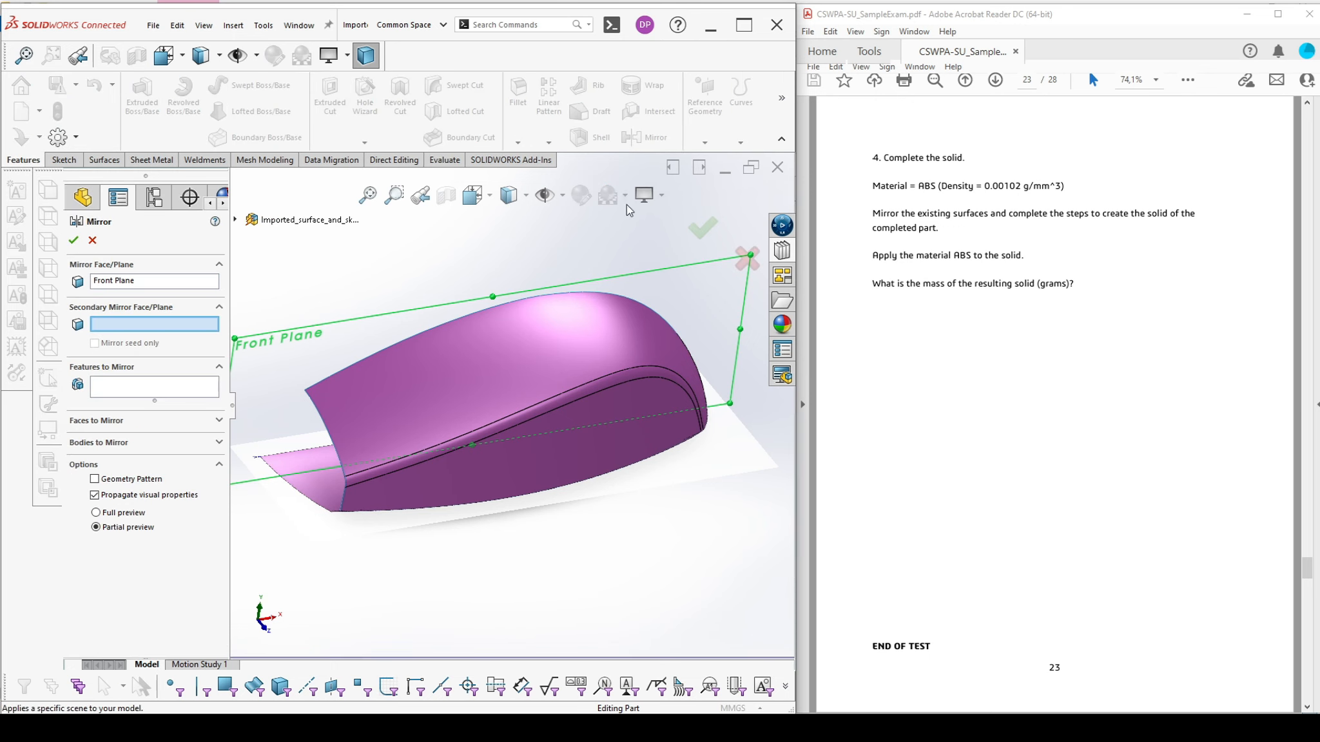
left_click(129, 443)
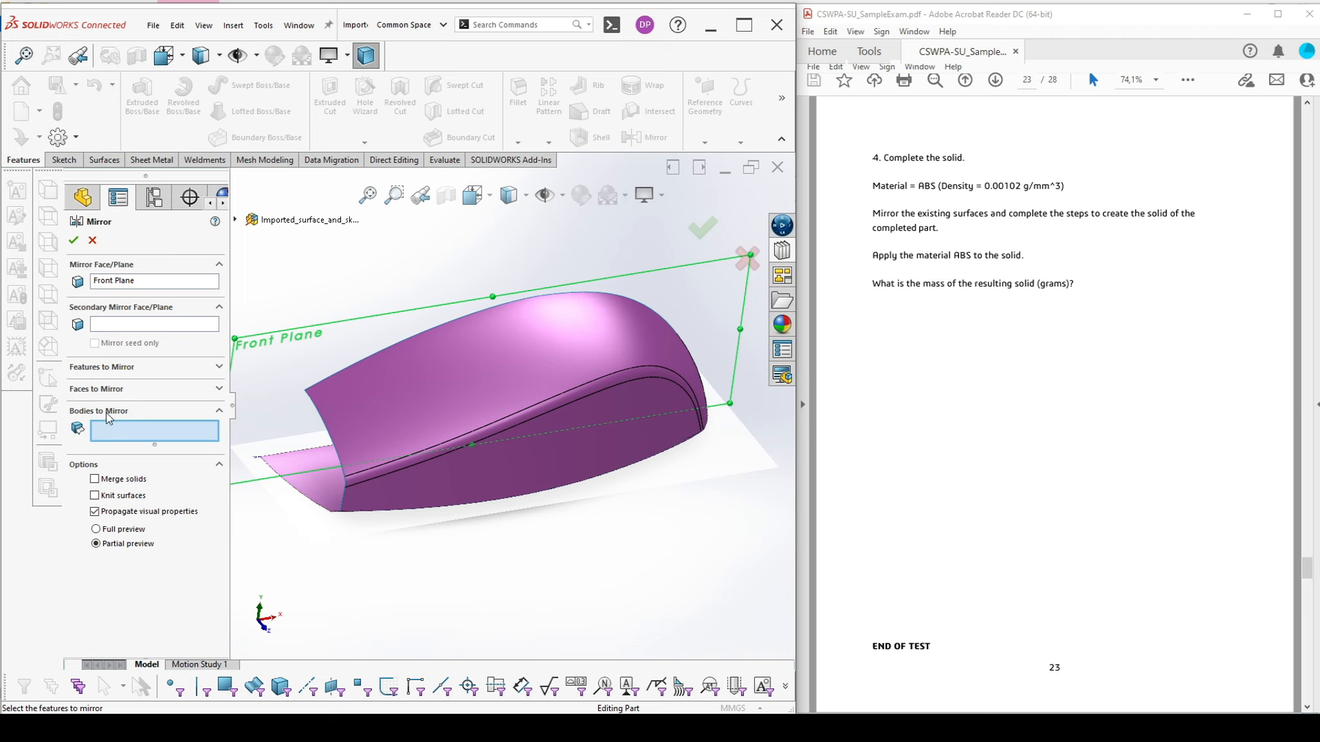
left_click(462, 396)
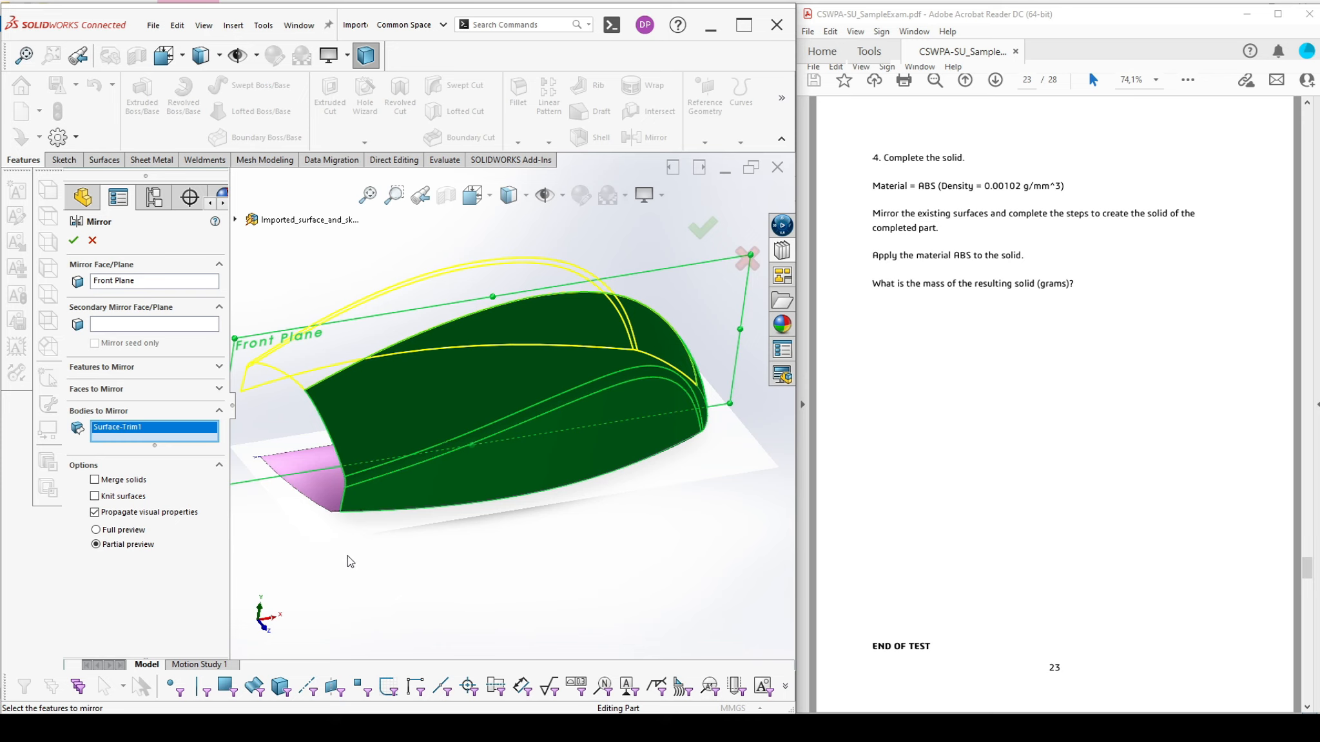
left_click(72, 244)
Hide sketch 123 with its reference picture so only the surface bodies are displayed
middle_click_drag(506, 536, 619, 451)
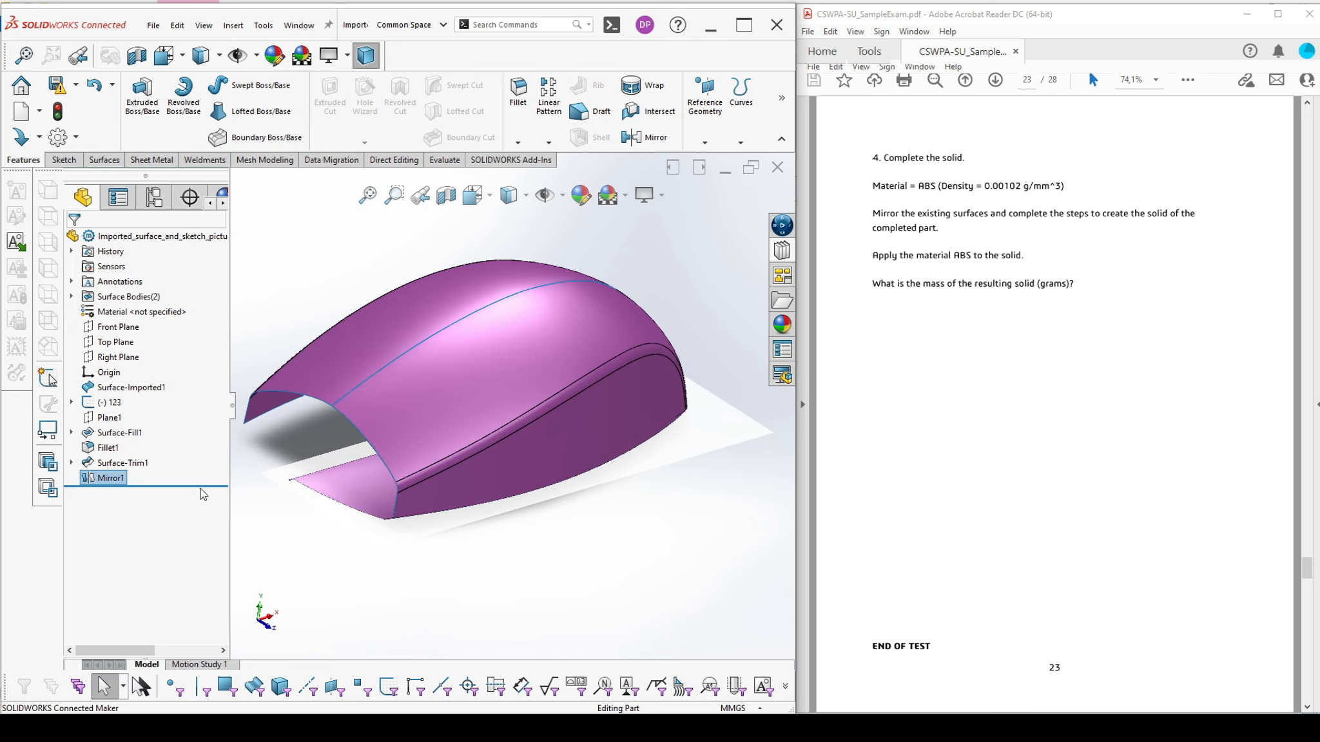
left_click(117, 407)
left_click(129, 393)
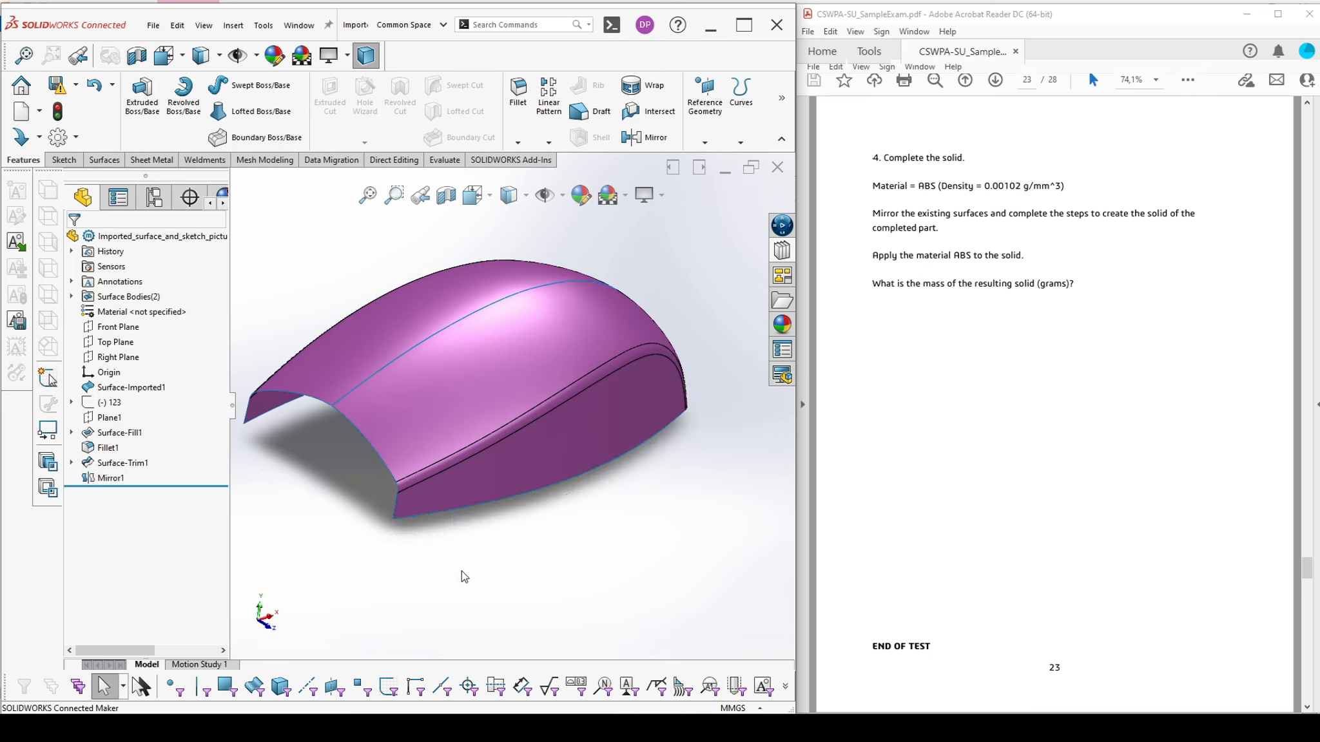
Knit the mirrored surface and the trimmed surface into one surface body with Merge entities enabled
middle_click_drag(456, 546, 460, 529)
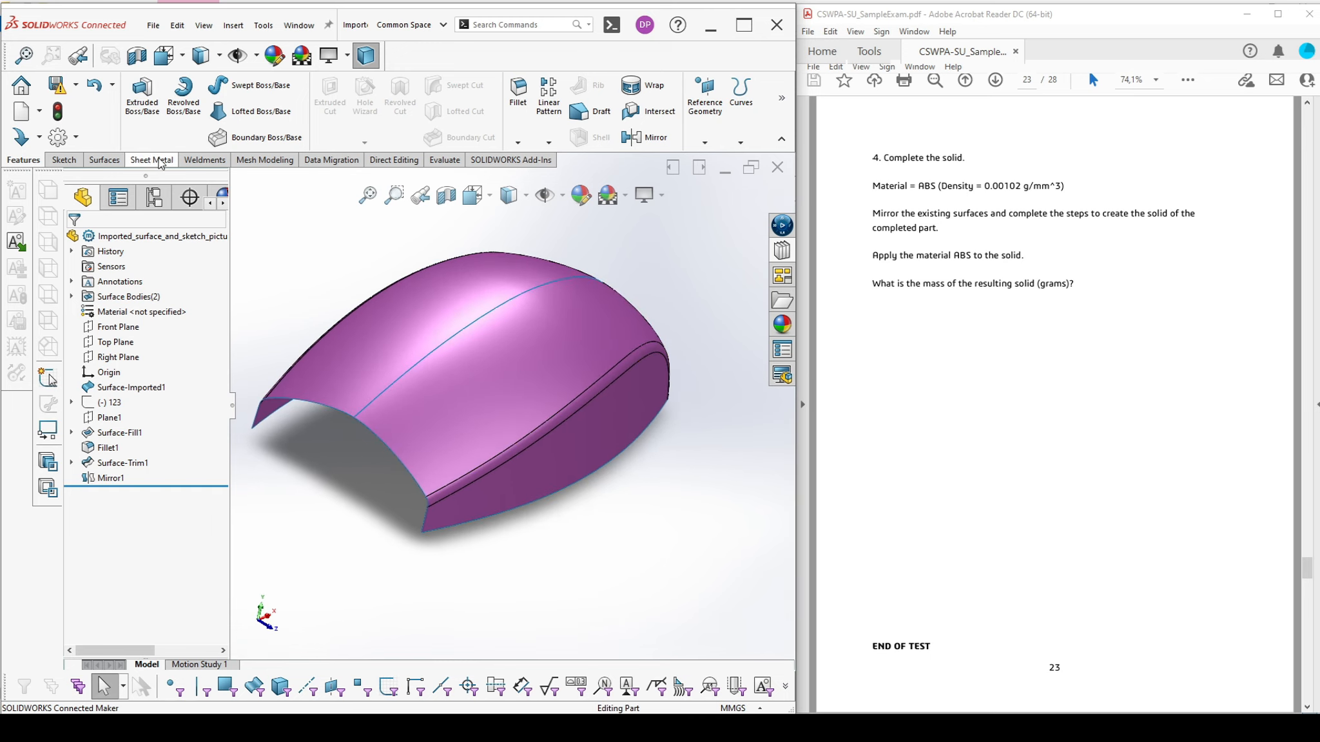
left_click(105, 161)
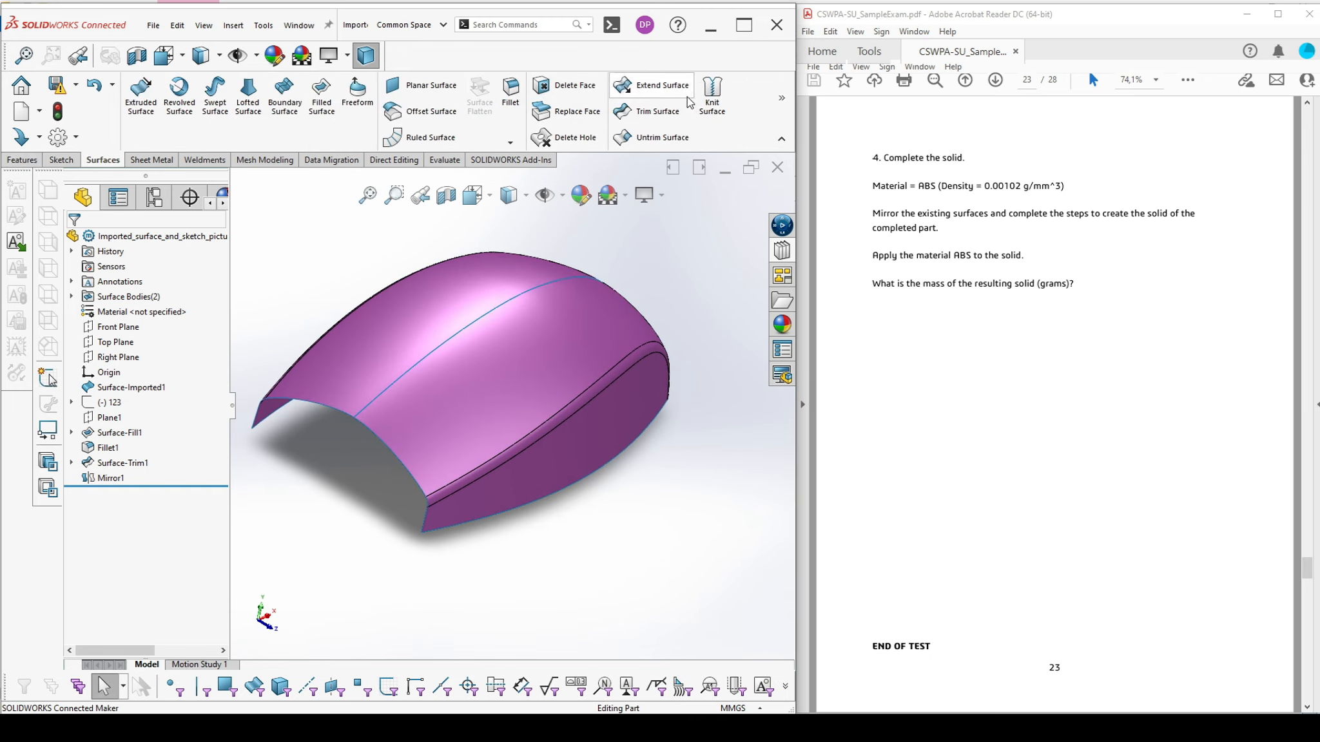
left_click(712, 96)
left_click(477, 412)
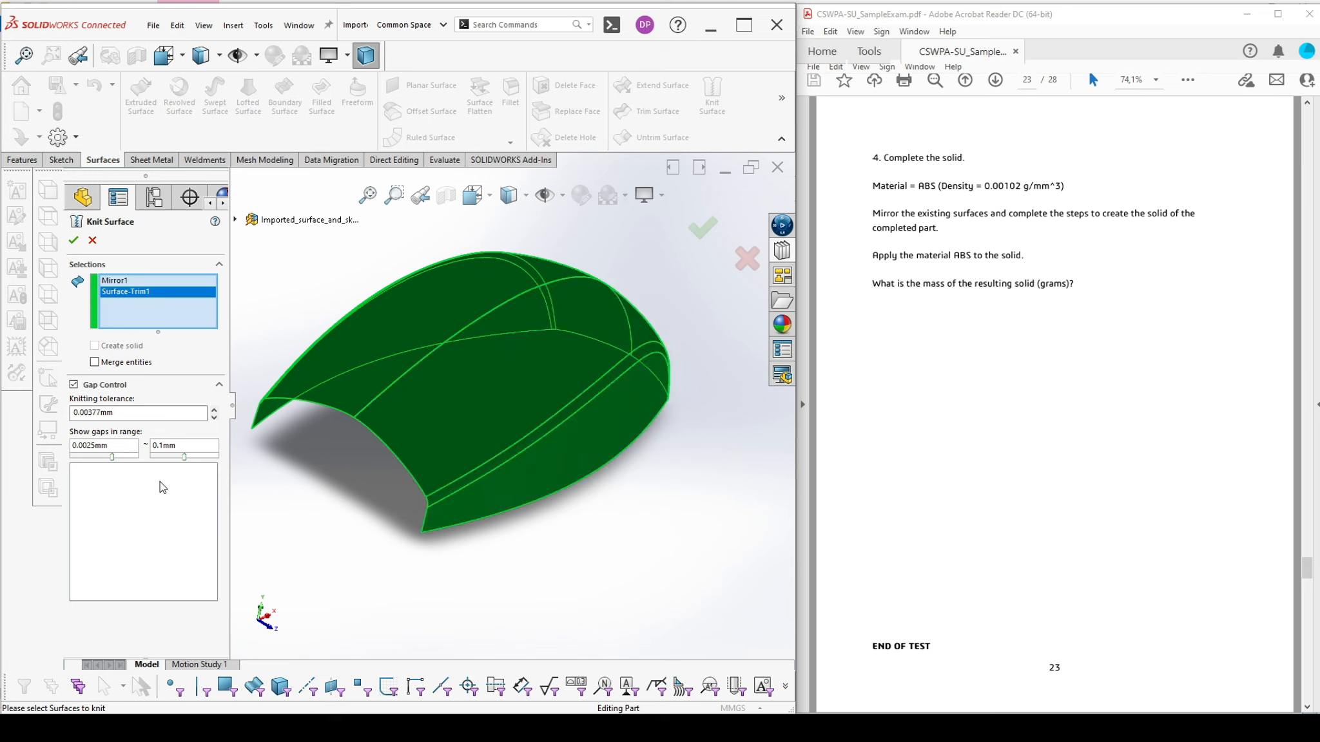
left_click(102, 363)
left_click(73, 240)
middle_click_drag(356, 481, 365, 428)
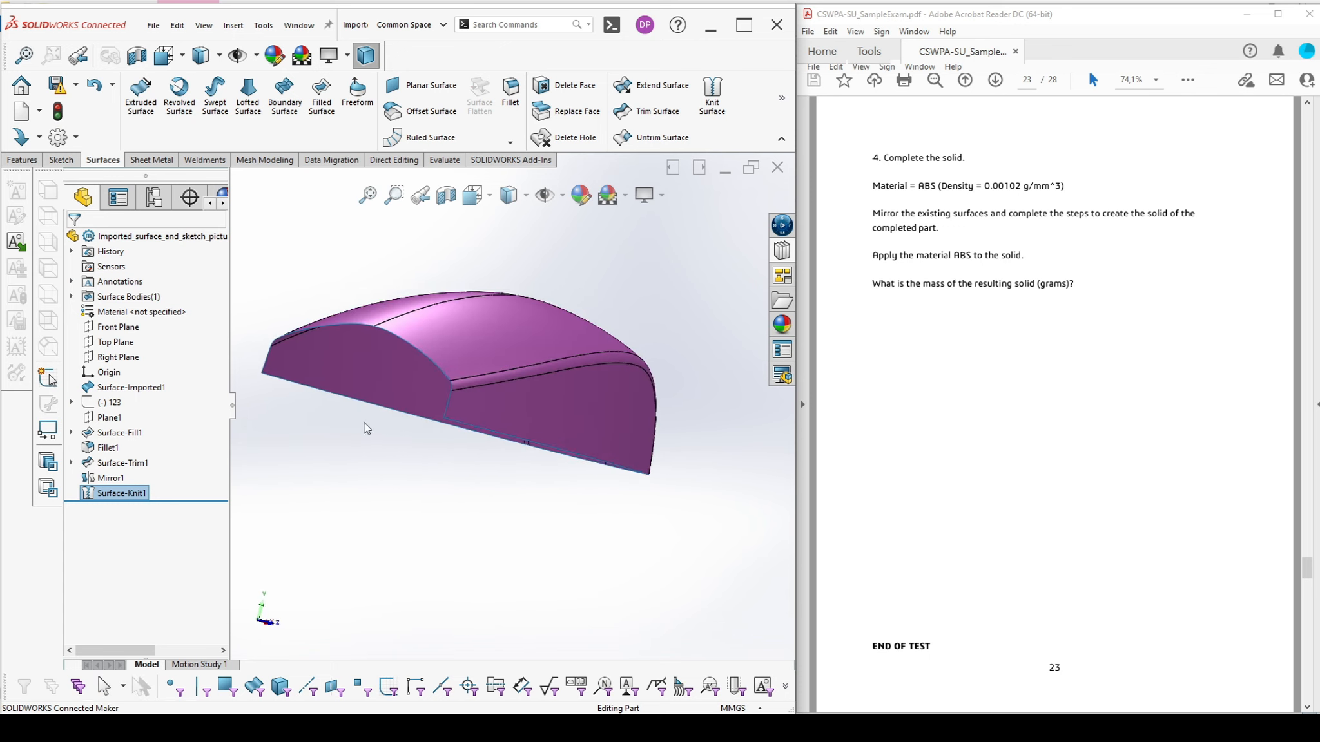
middle_click_drag(306, 339, 289, 369)
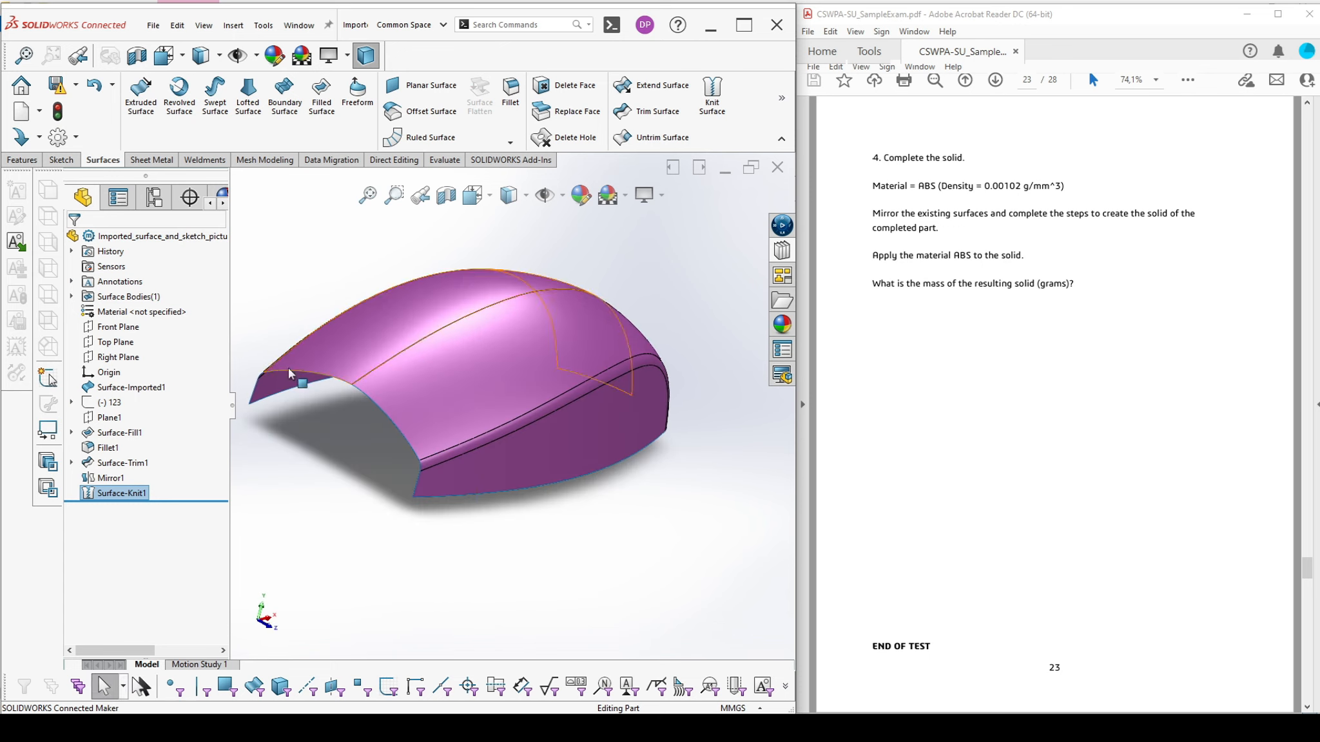
middle_click_drag(414, 490, 466, 375)
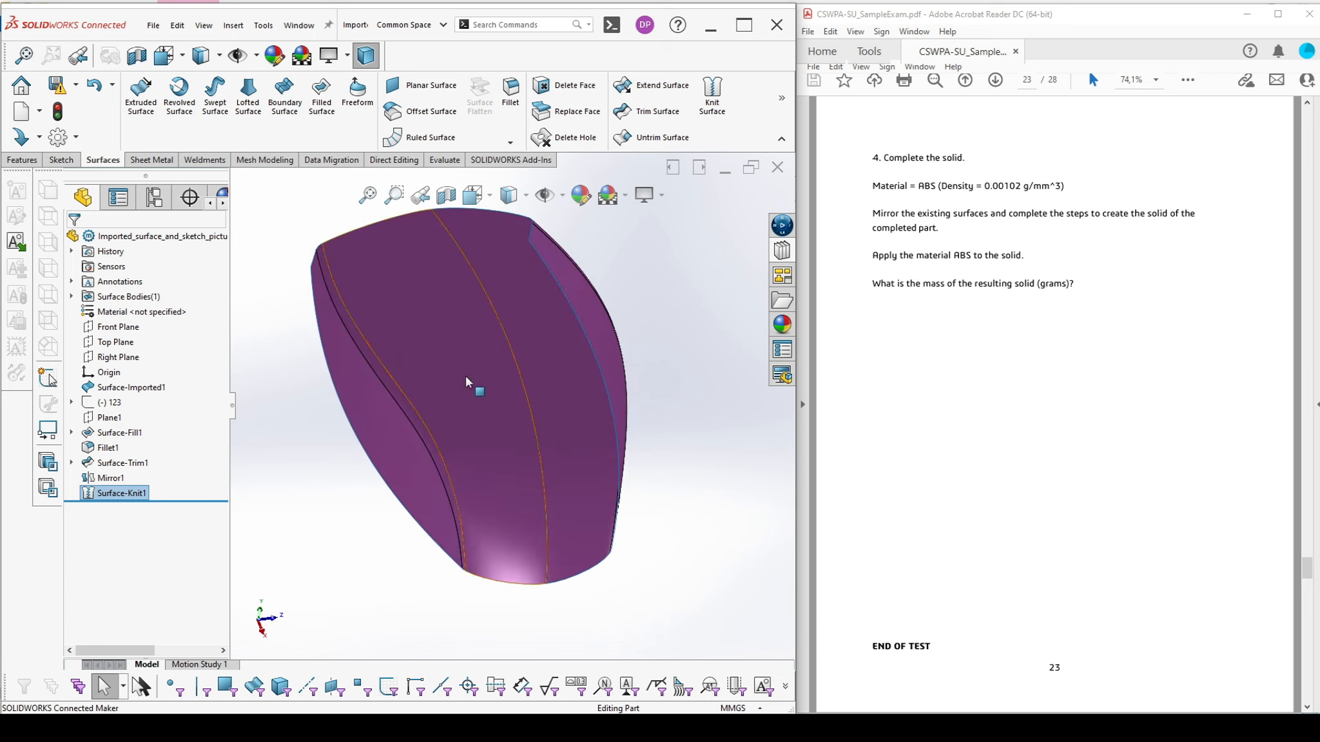
middle_click_drag(548, 416, 474, 507)
left_click(399, 532)
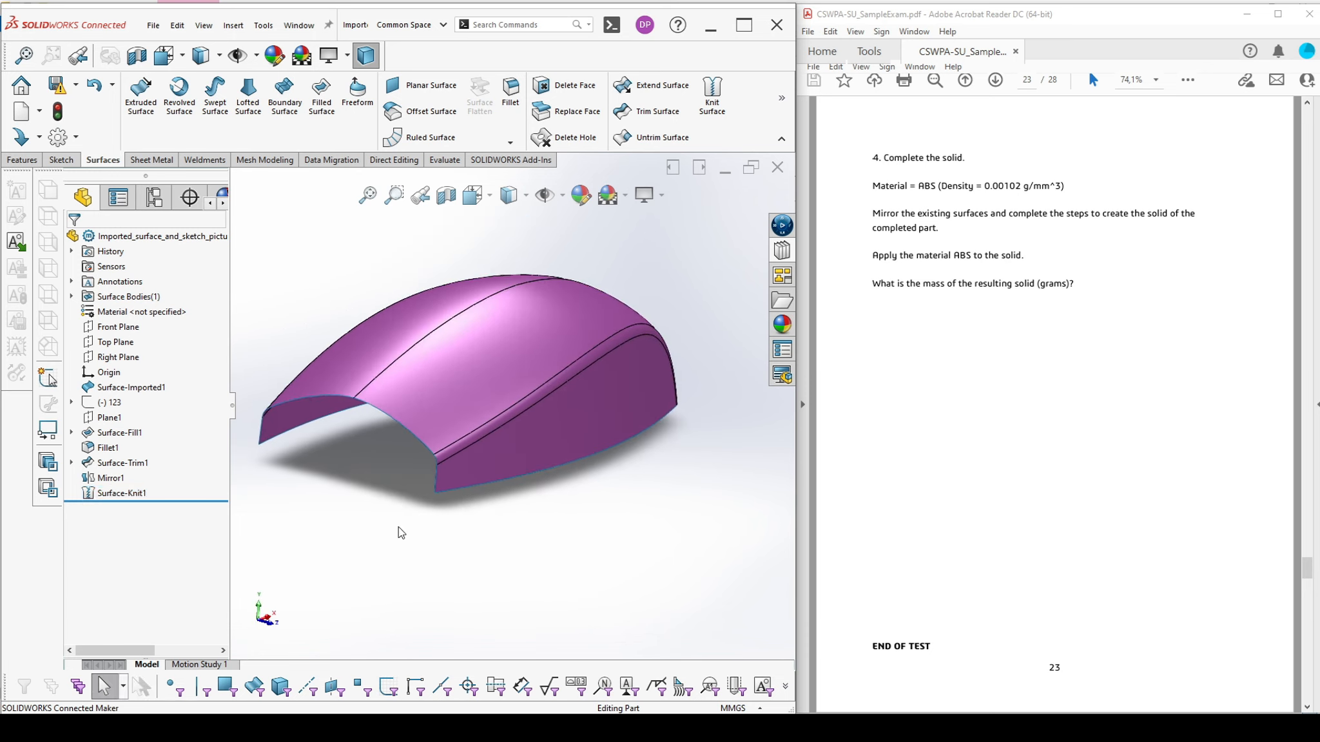
Create a 3D sketch with one line joining the two lower corners of the shell's open front end
mouse_move(277, 434)
middle_mouse_down()
mouse_move(321, 443)
mouse_move(274, 447)
middle_mouse_up()
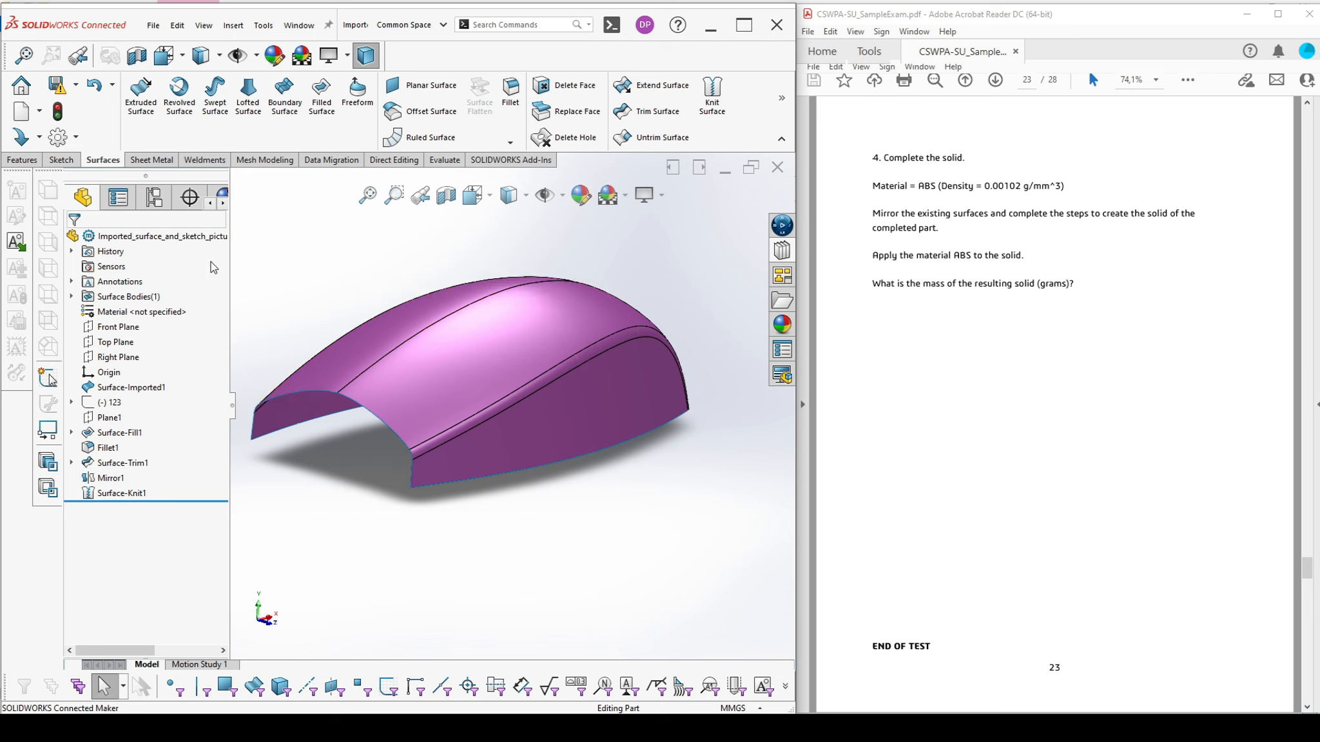
left_click(62, 160)
left_click(136, 143)
left_click(154, 169)
left_click(211, 85)
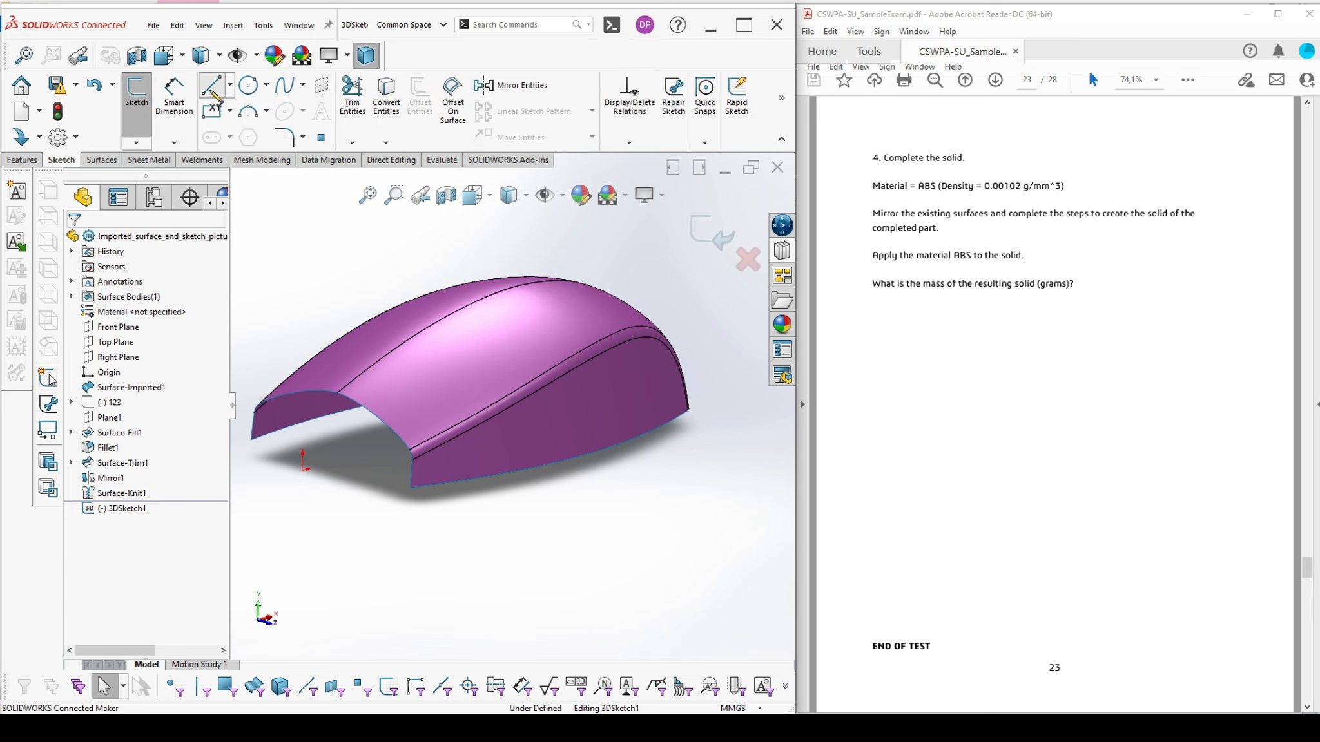
left_click(250, 440)
left_click(411, 488)
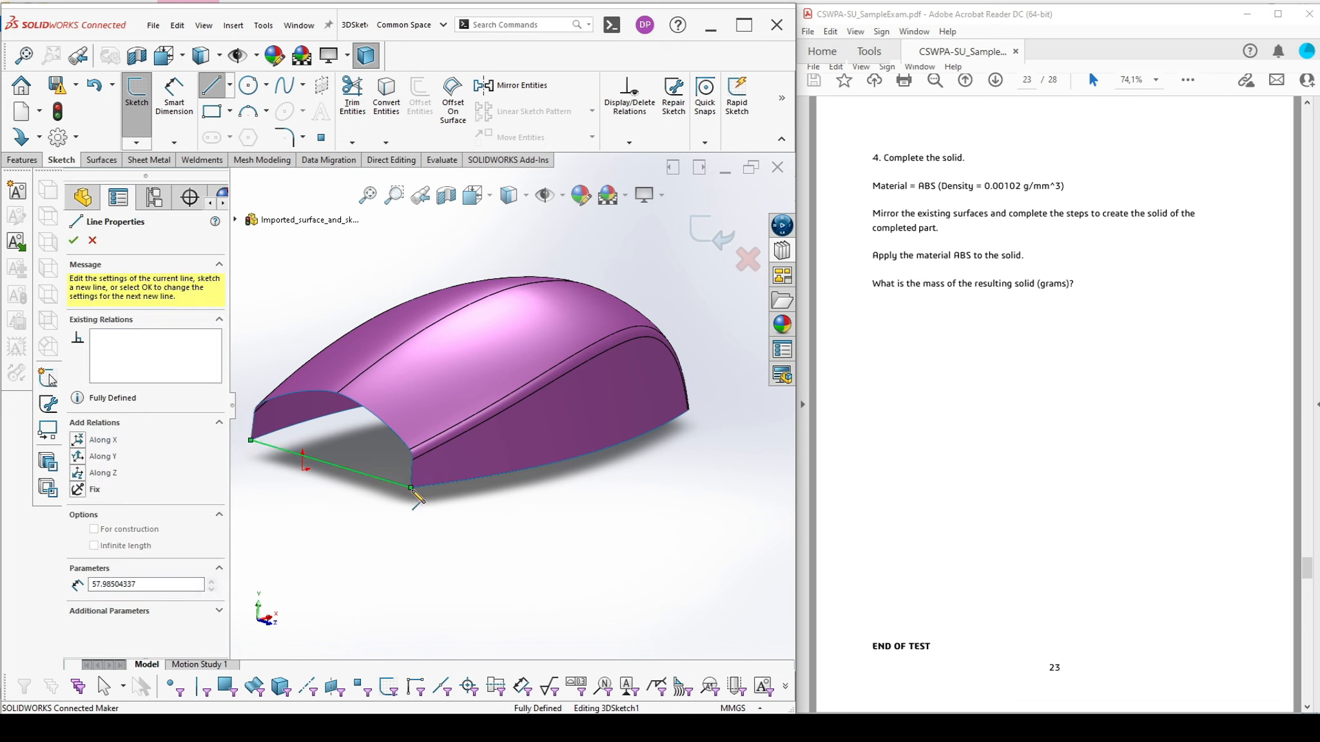
key("Escape")
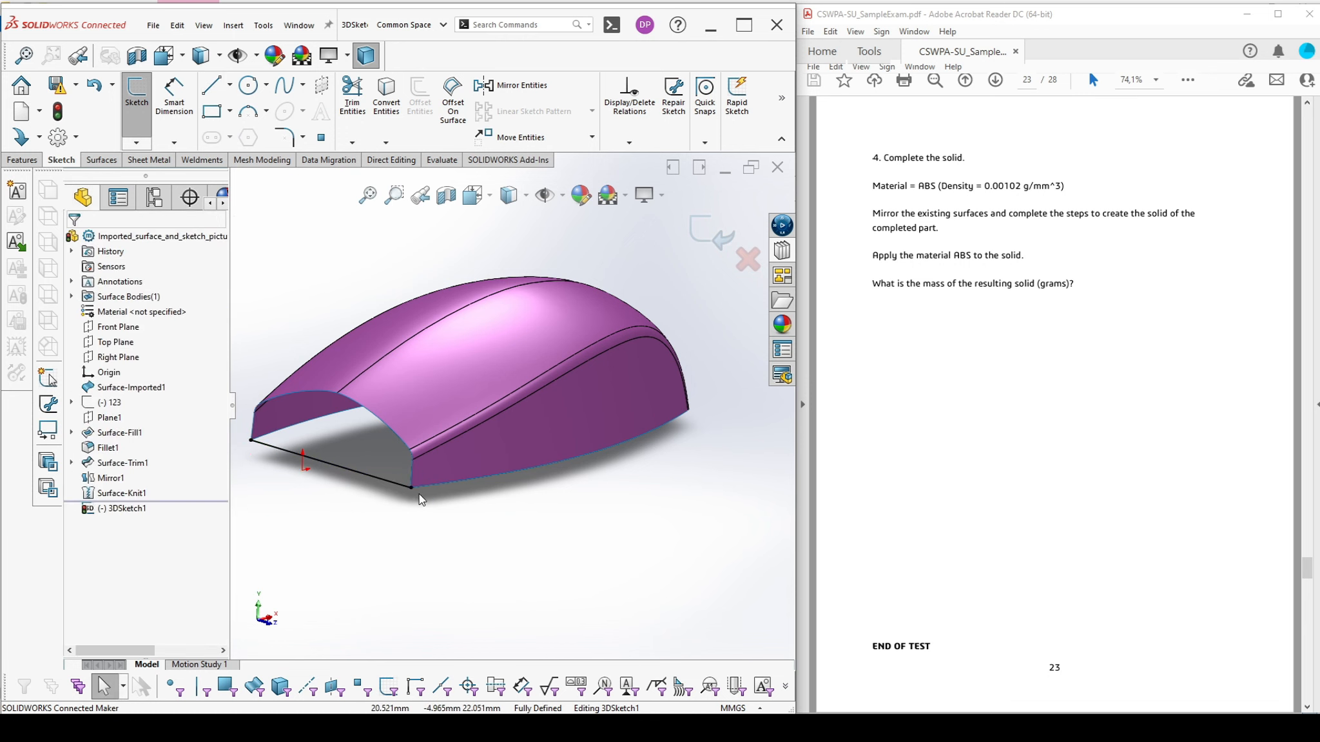
left_click(708, 234)
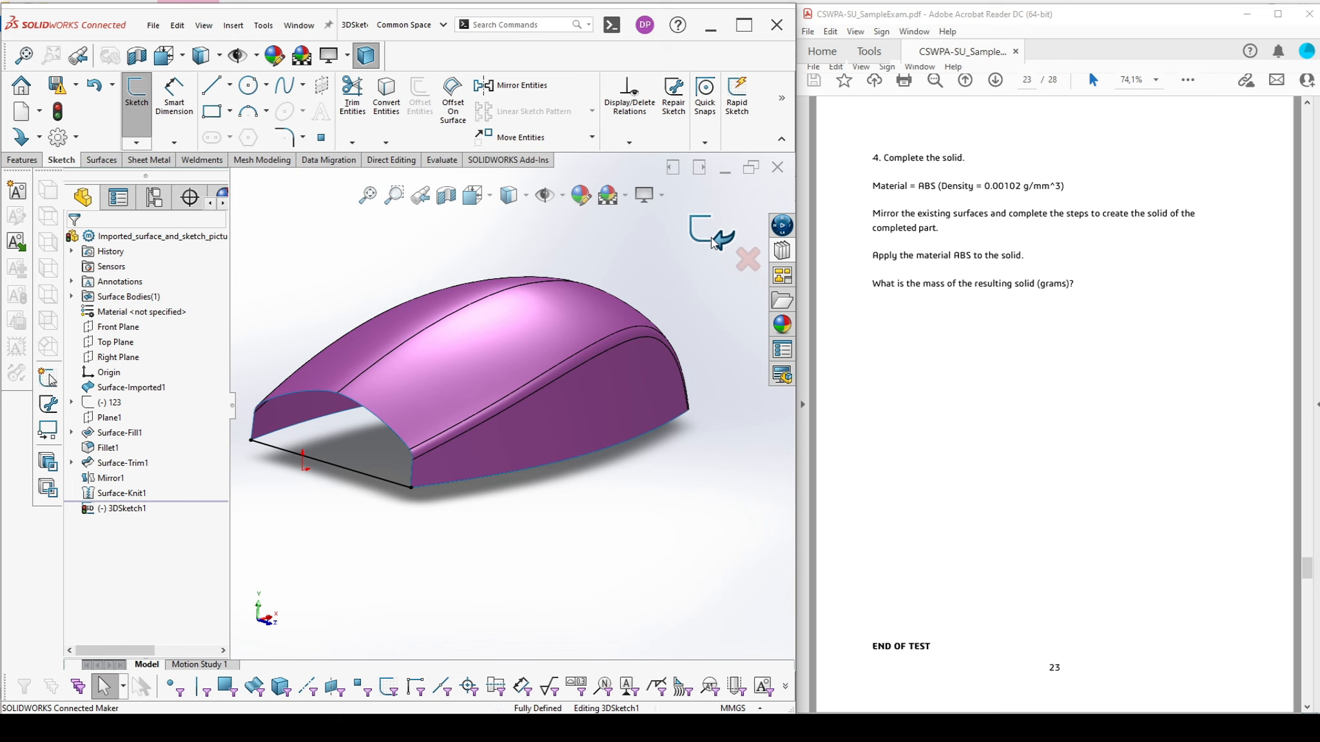
Close the open front end with a filled surface bounded by the 3D sketch line and six front edges, using Contact and Merge result
left_click(107, 160)
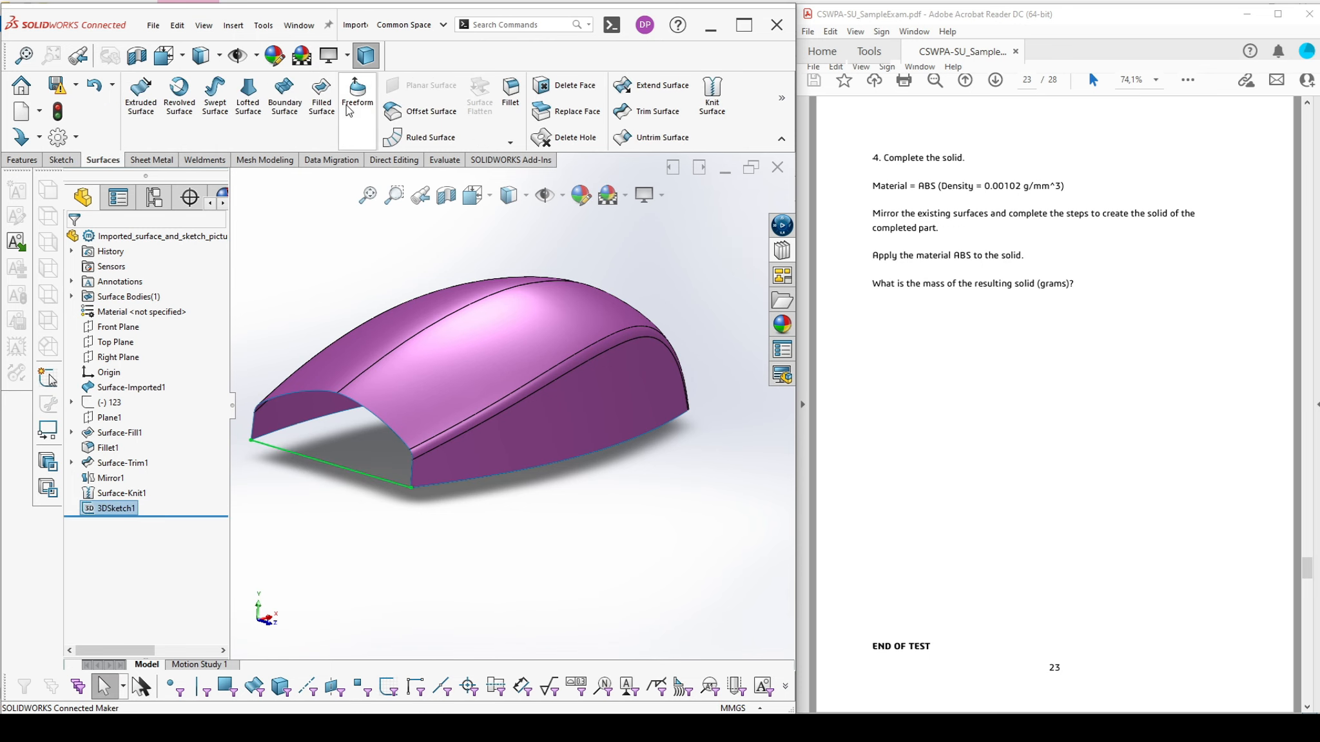
left_click(321, 93)
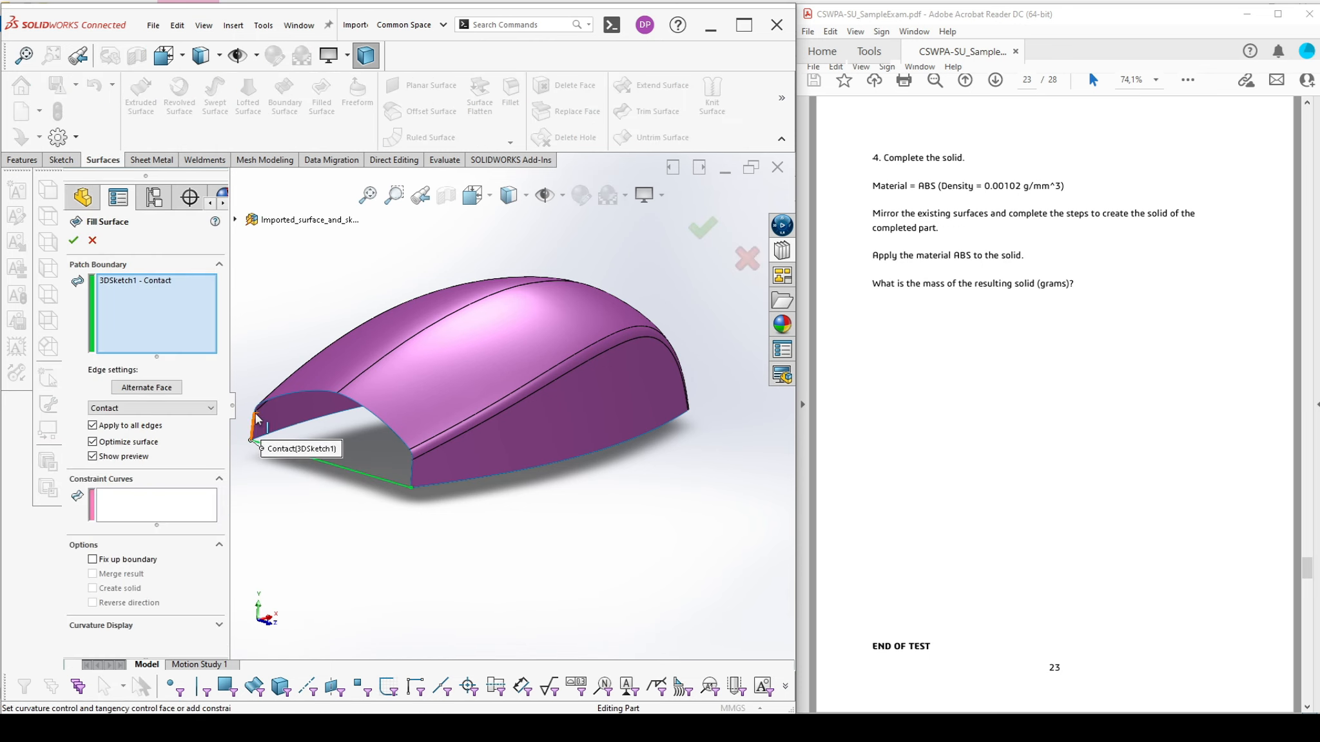
left_click(258, 413)
middle_click_drag(258, 407, 292, 448)
left_click(268, 409)
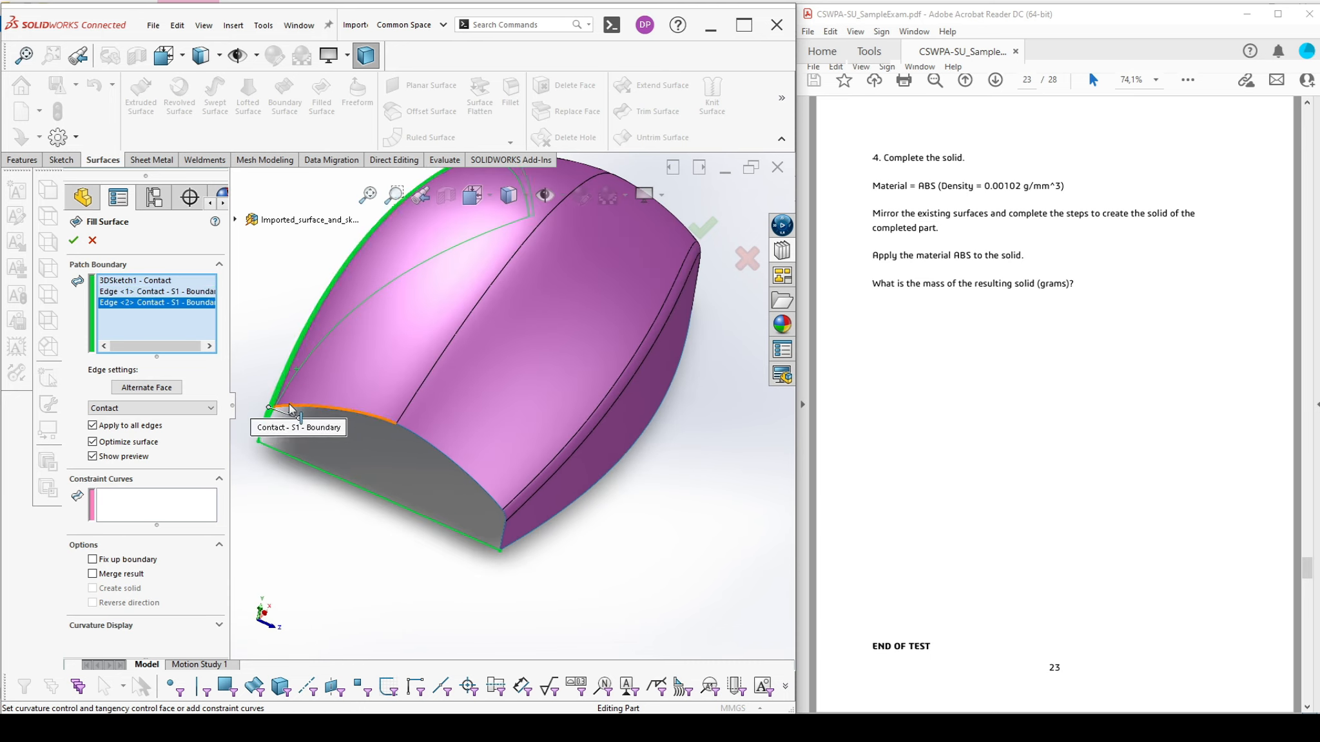
left_click(286, 411)
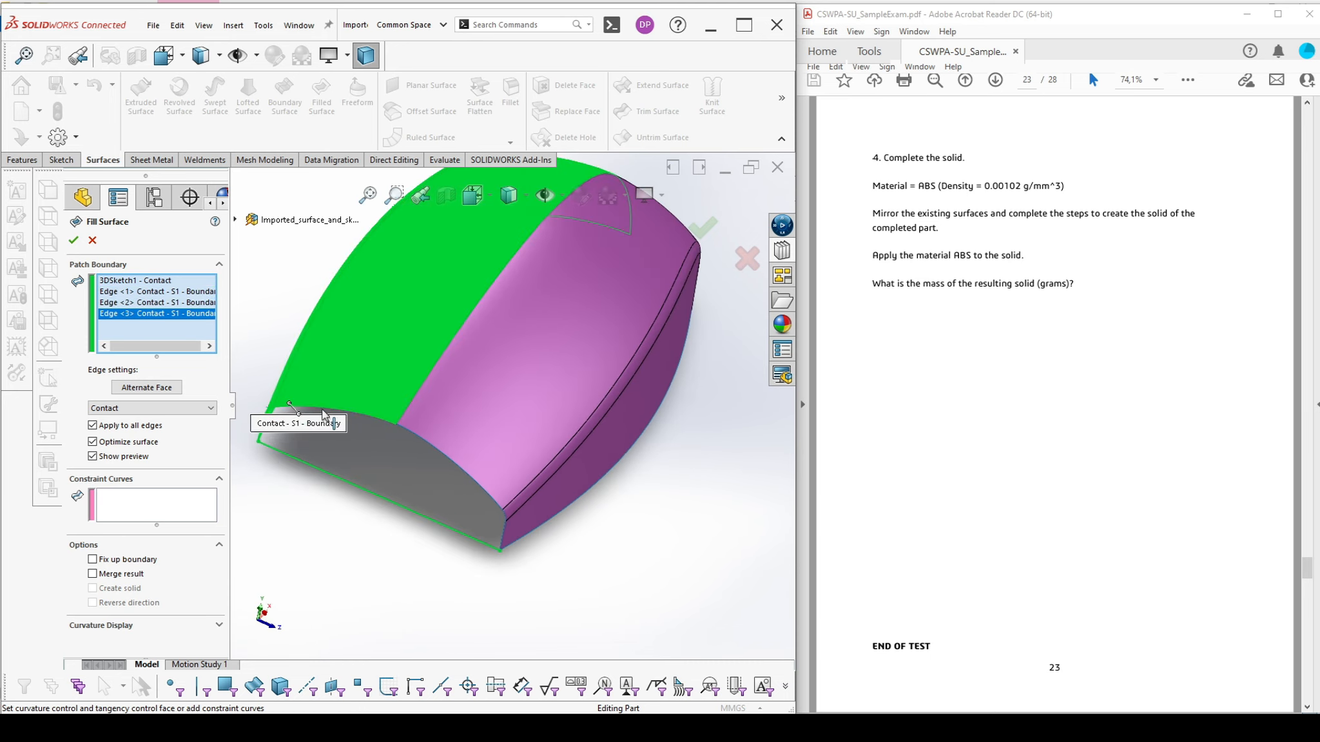
left_click(503, 513)
left_click(502, 534)
middle_click_drag(502, 535, 395, 456)
left_click(92, 592)
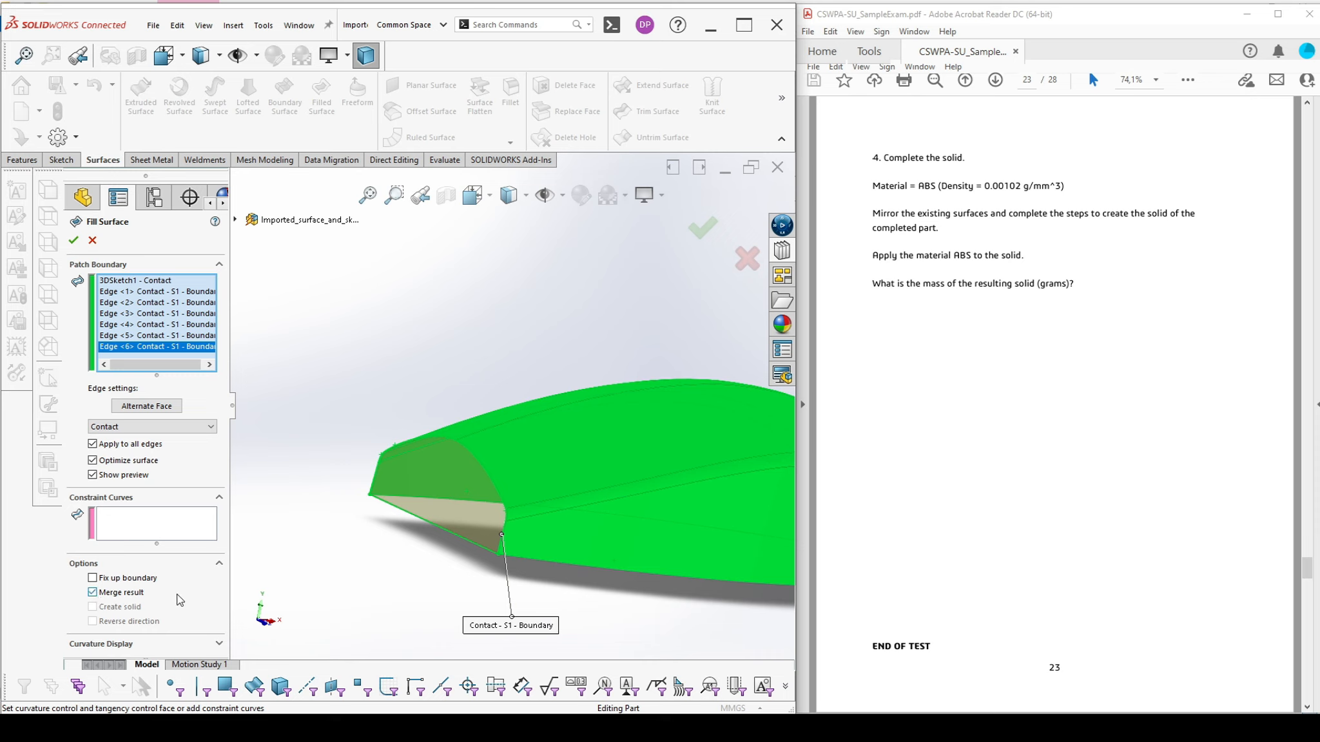
left_click(73, 239)
Close the open underside with a filled surface along its seven boundary edges, using Contact with Merge result and Create solid enabled
middle_click_drag(368, 360, 676, 246)
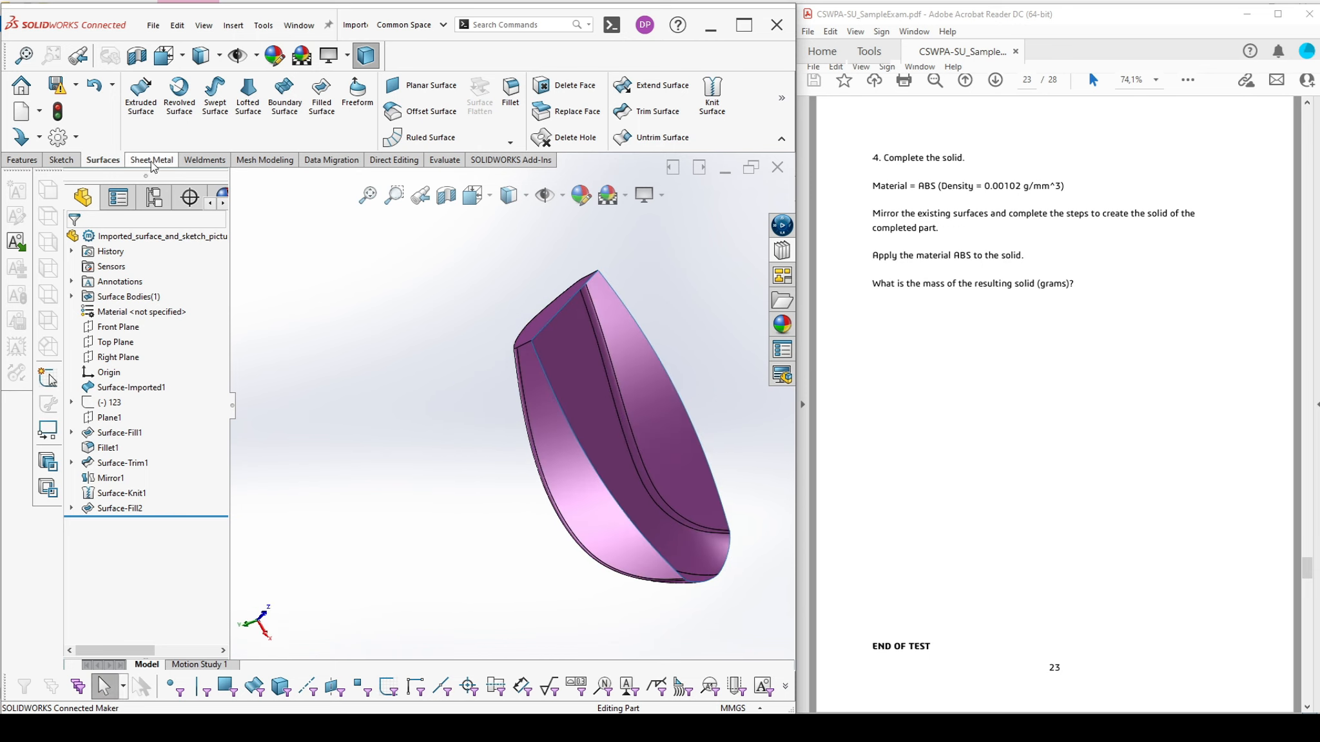
left_click(321, 93)
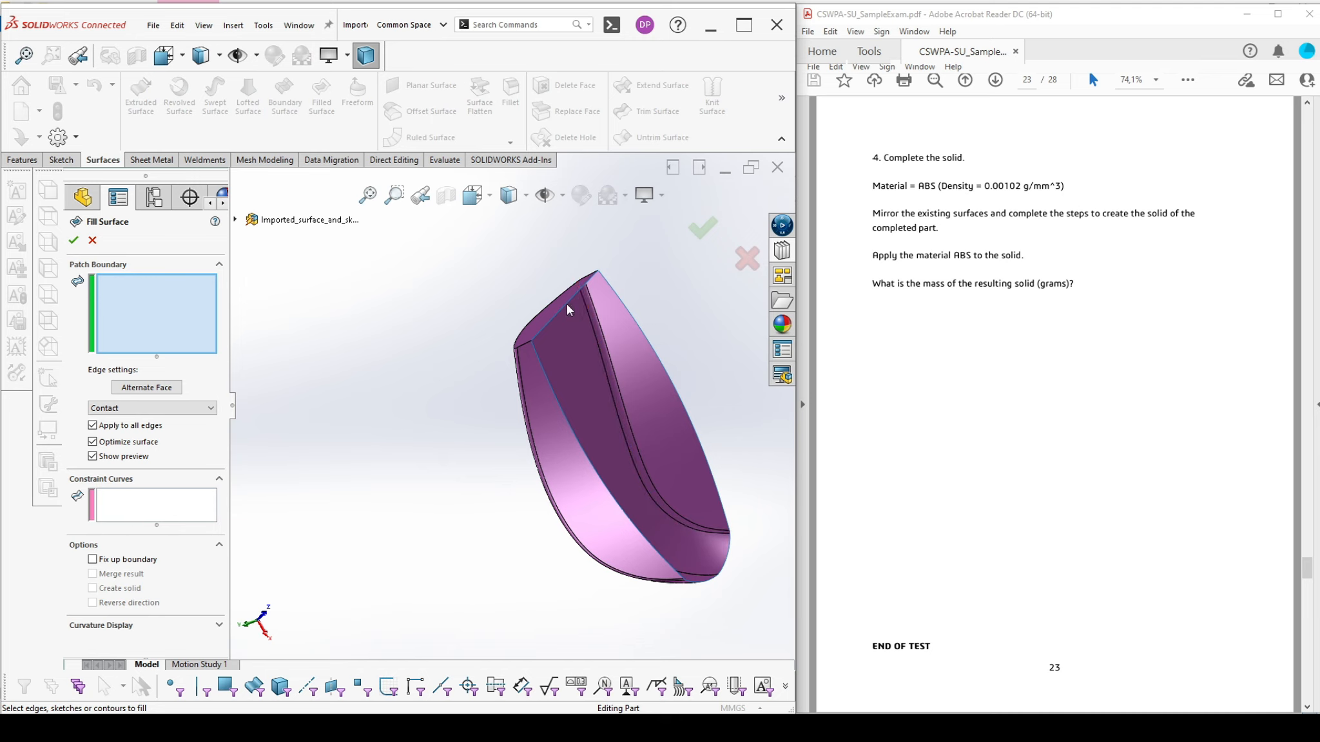
left_click(563, 307)
left_click(718, 513)
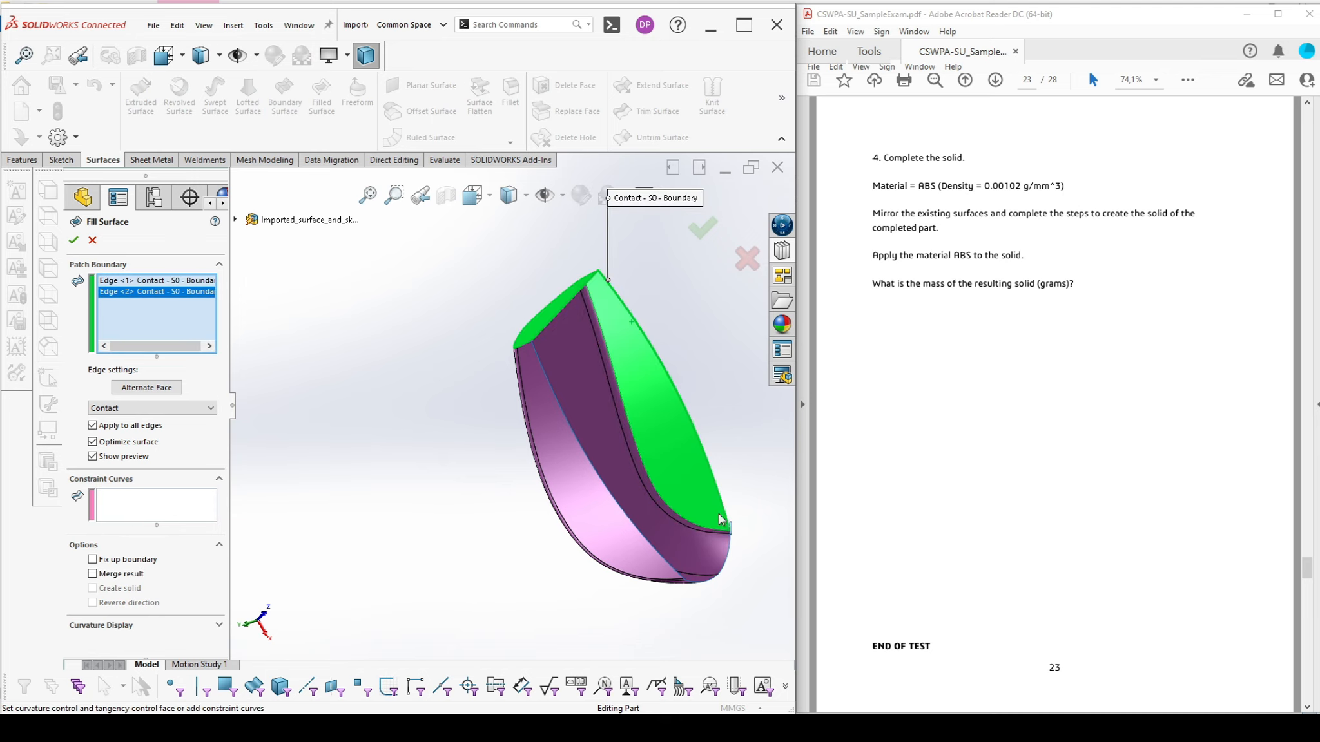
scroll(733, 543, "down", 5)
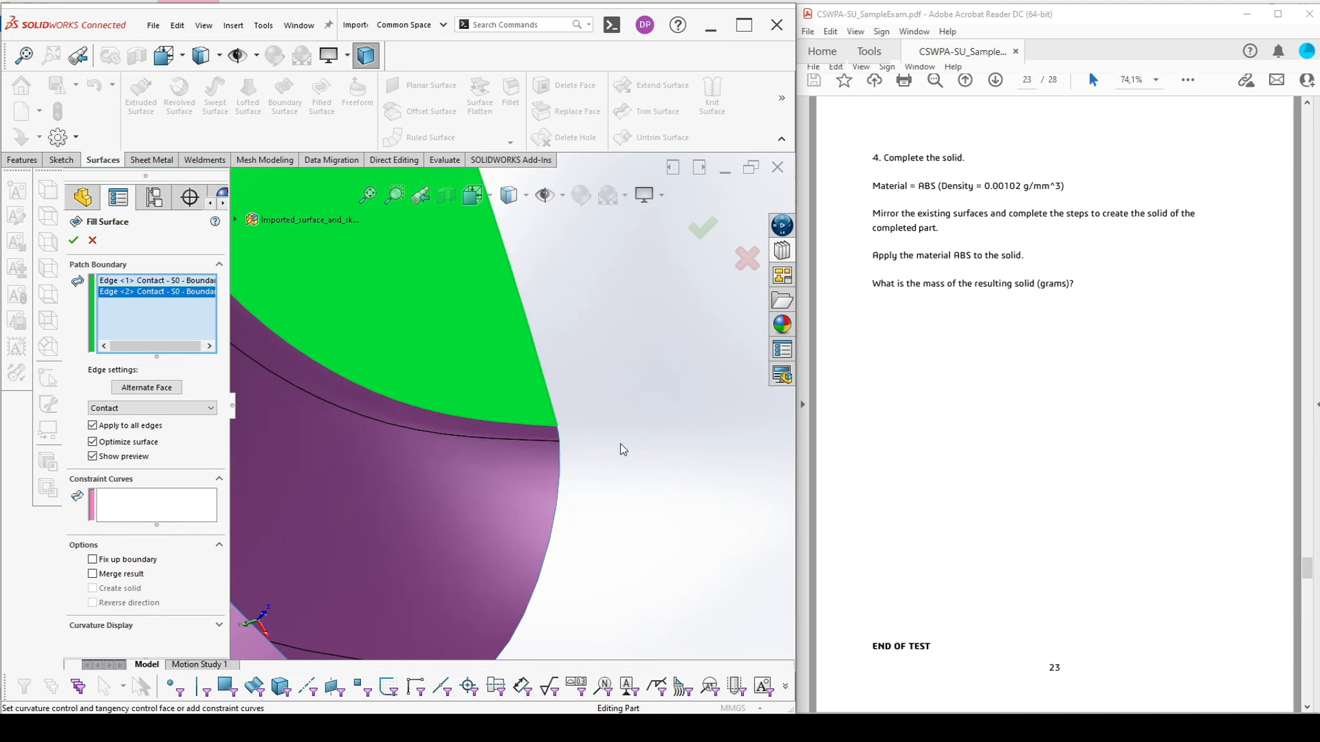
left_click(557, 433)
left_click(559, 451)
scroll(564, 508, "up", 3)
middle_click_drag(506, 505, 371, 576)
left_click(486, 537)
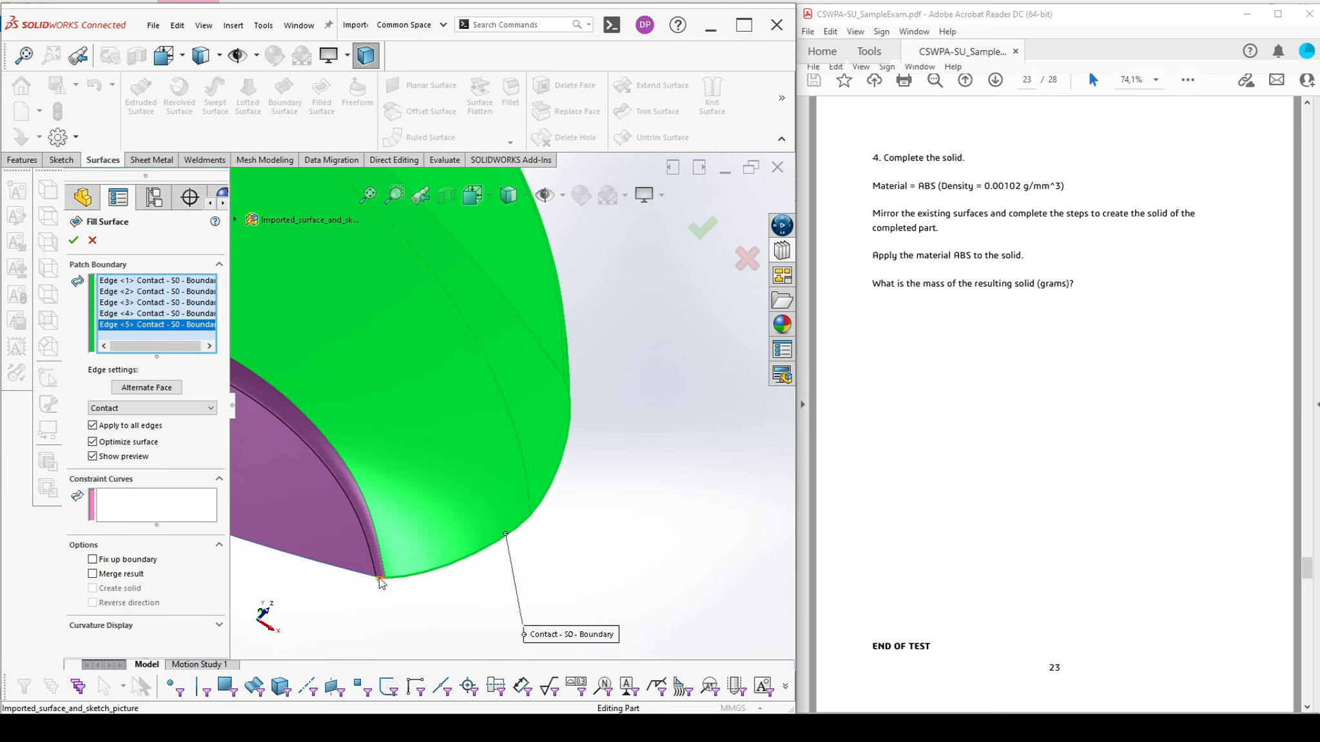
left_click(366, 578)
left_click(368, 577)
scroll(380, 573, "up", 3)
middle_click_drag(406, 403, 366, 509)
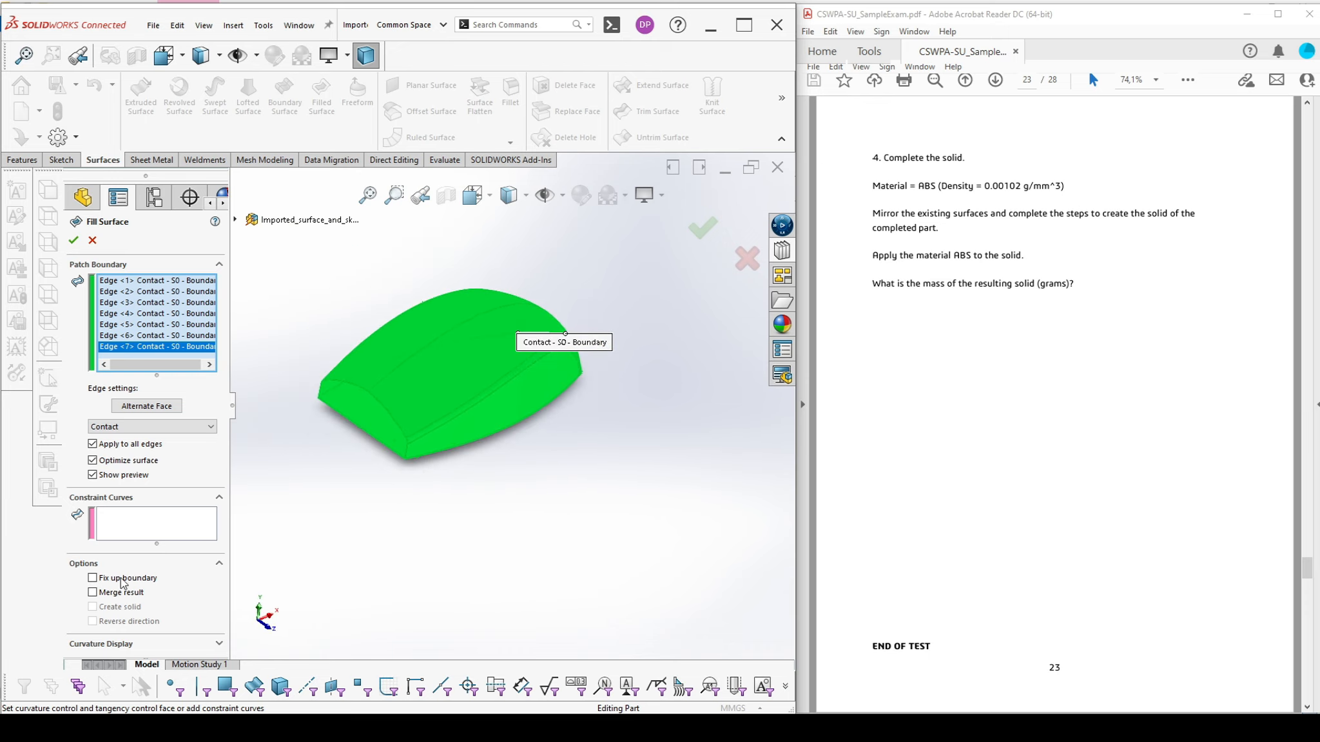
left_click(92, 594)
left_click(74, 240)
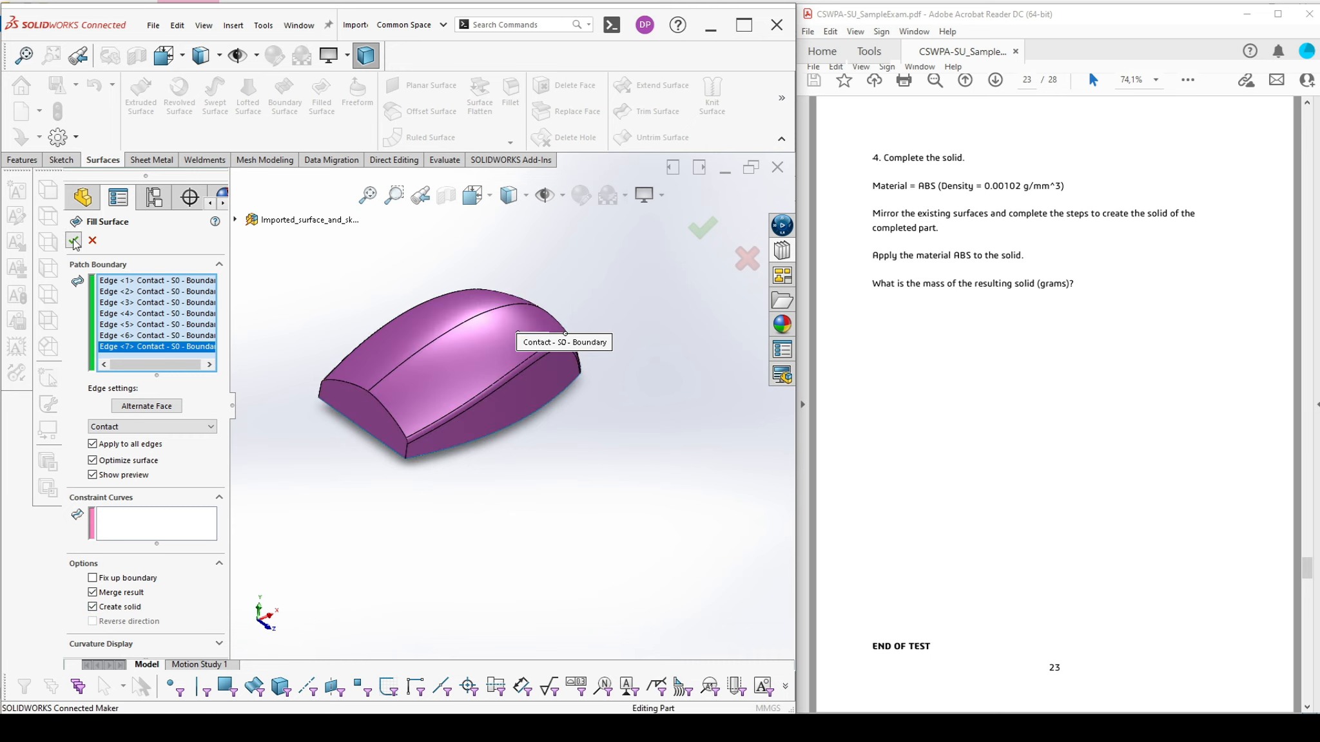
Inspect the closed shape and expand the Solid Bodies folder to check the part's bodies
middle_click_drag(557, 463, 525, 456)
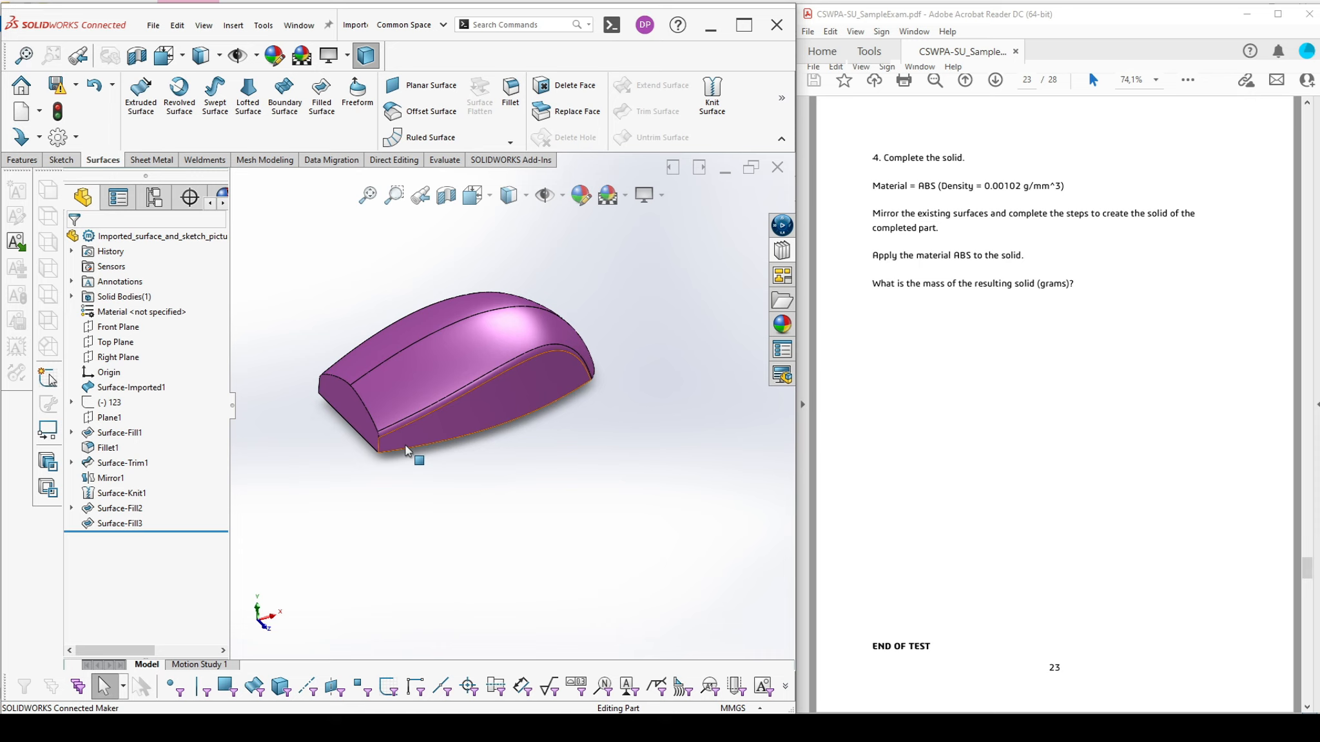
scroll(405, 444, "up", 1)
scroll(441, 397, "down", 2)
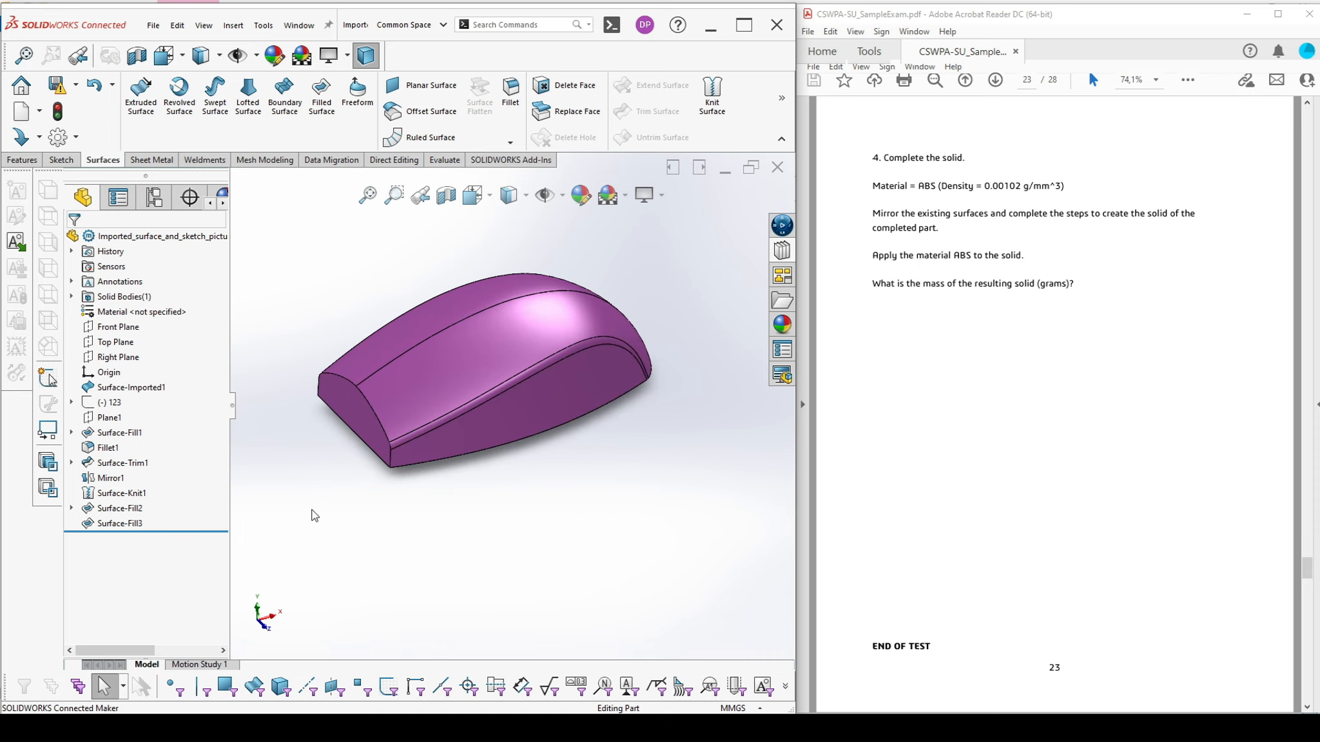
left_click(71, 297)
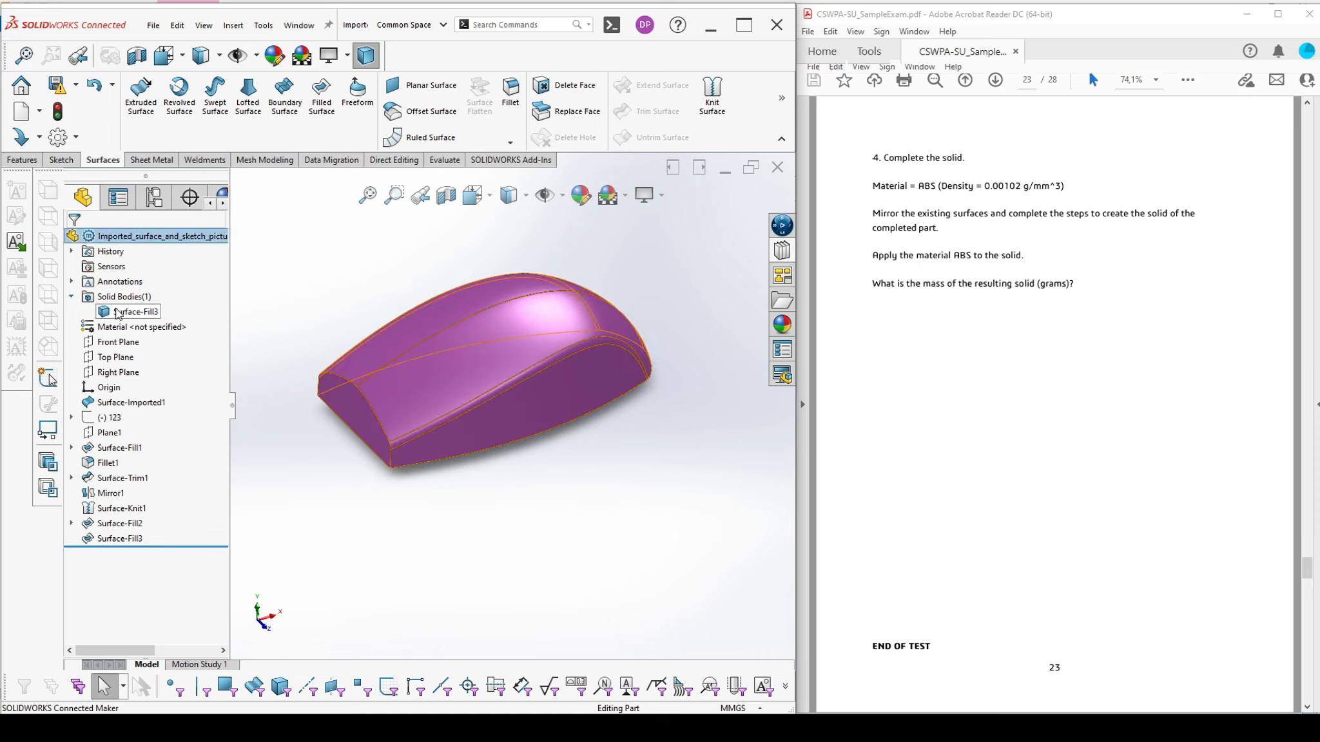
Apply the ABS material from the SOLIDWORKS Materials Plastics category to the part
left_click(71, 296)
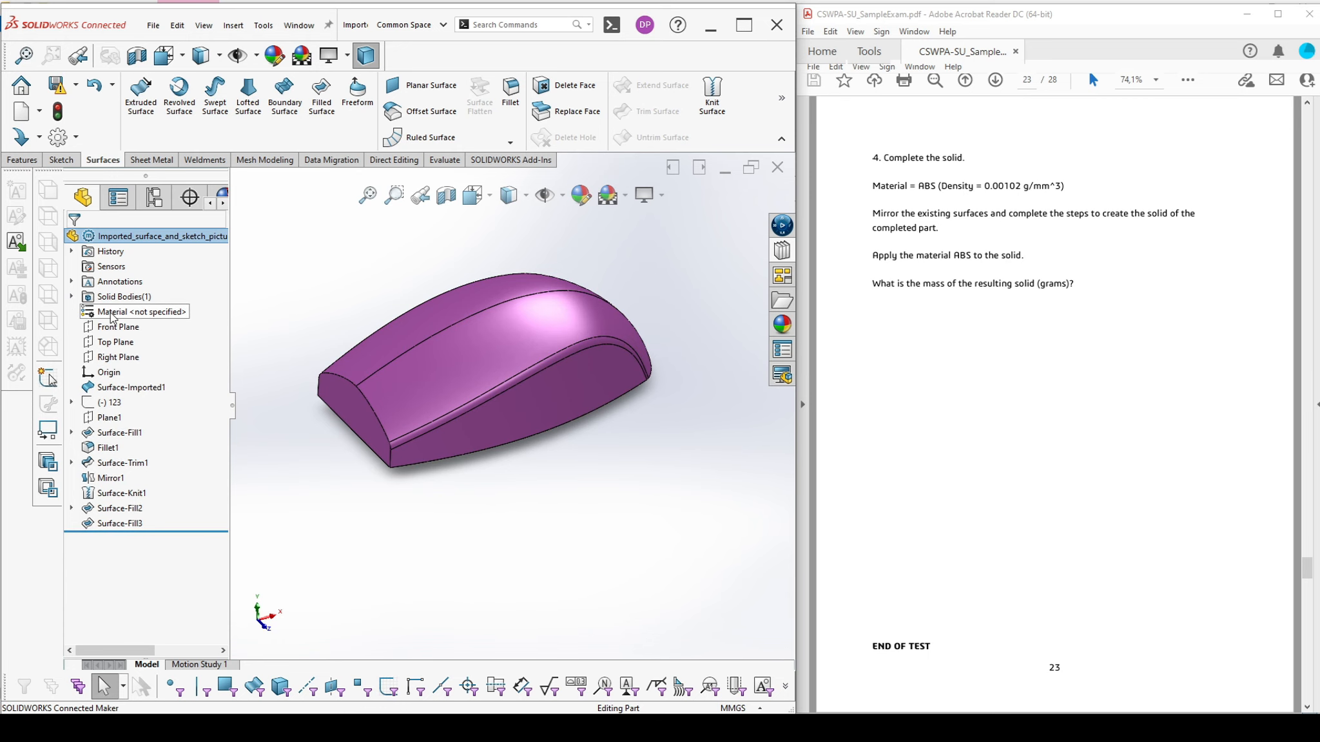
right_click(113, 316)
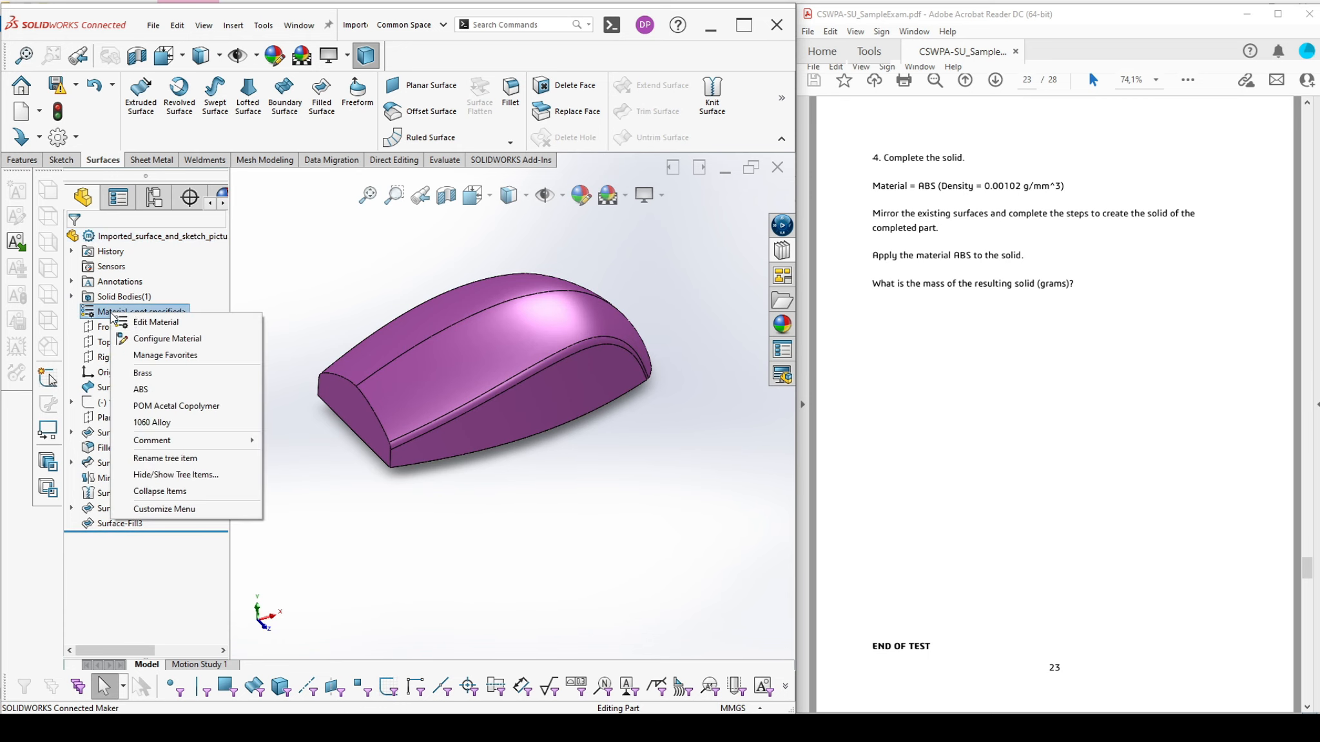
left_click(154, 323)
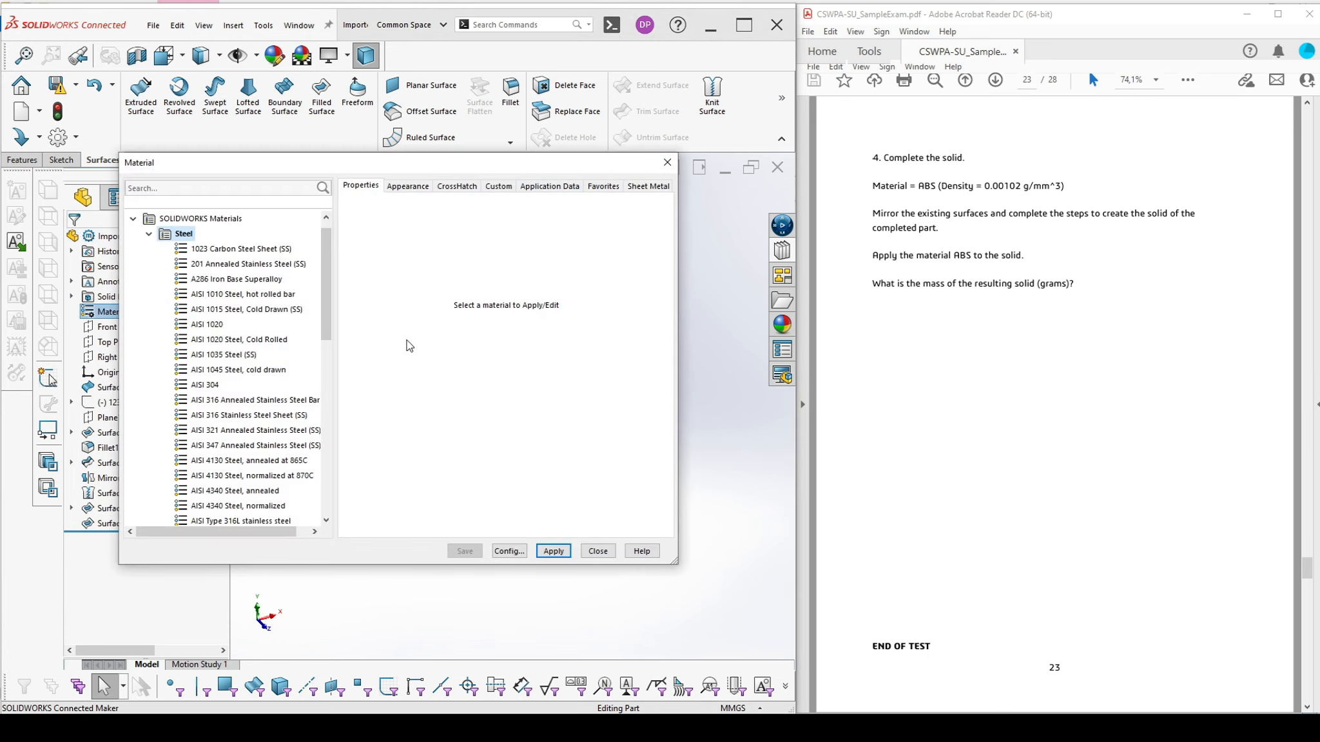
left_click(148, 234)
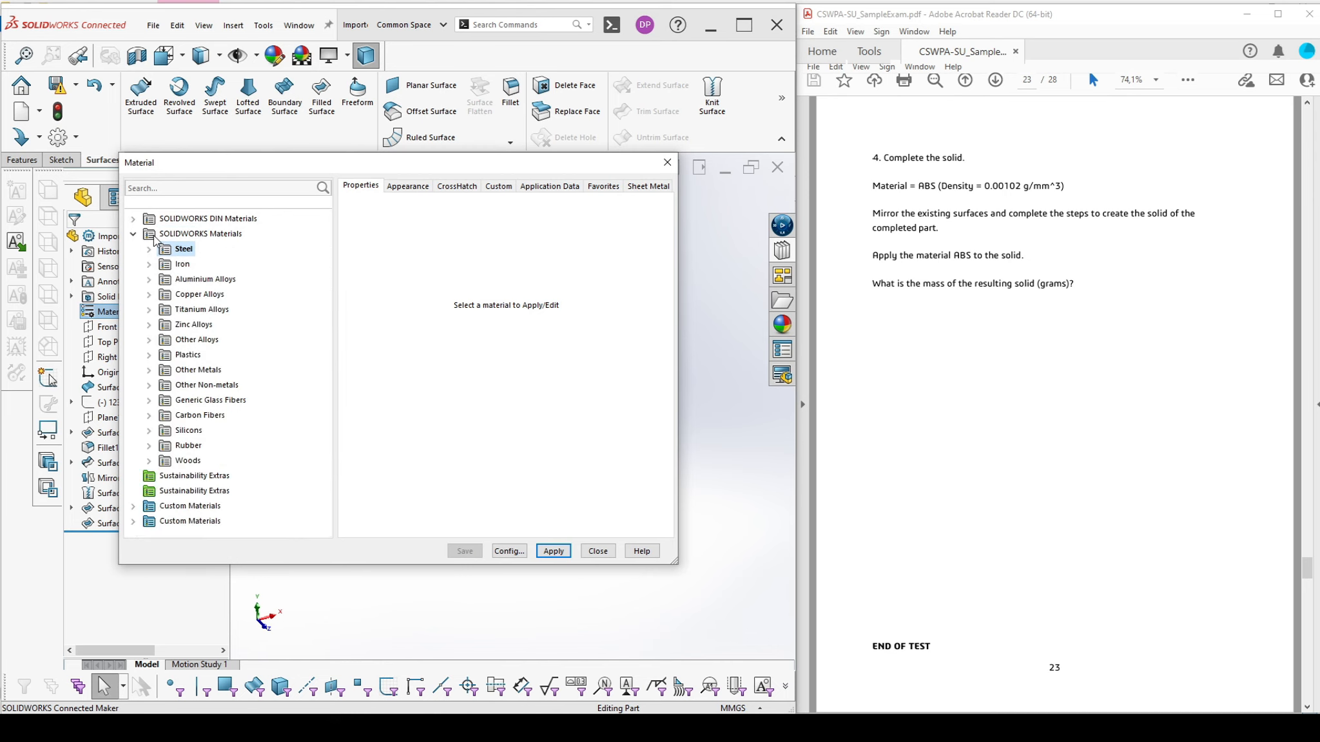
left_click(148, 355)
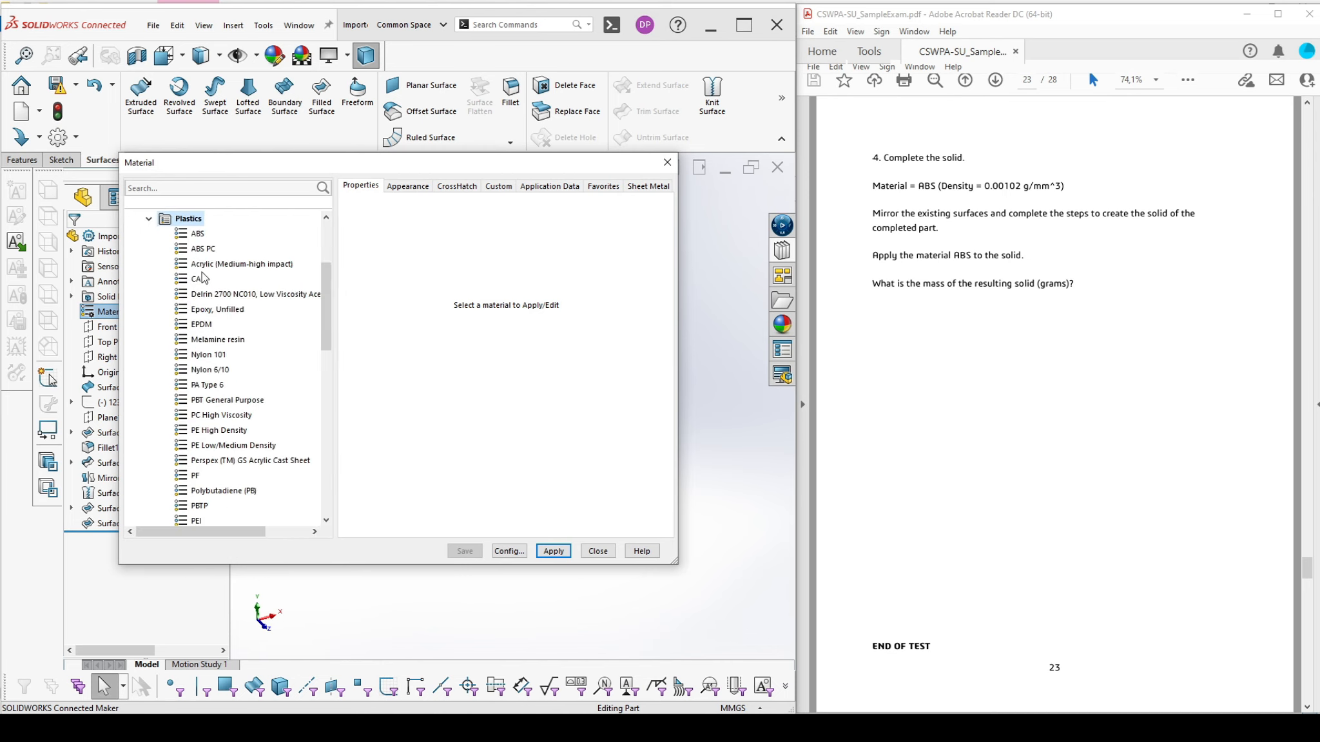
left_click(197, 234)
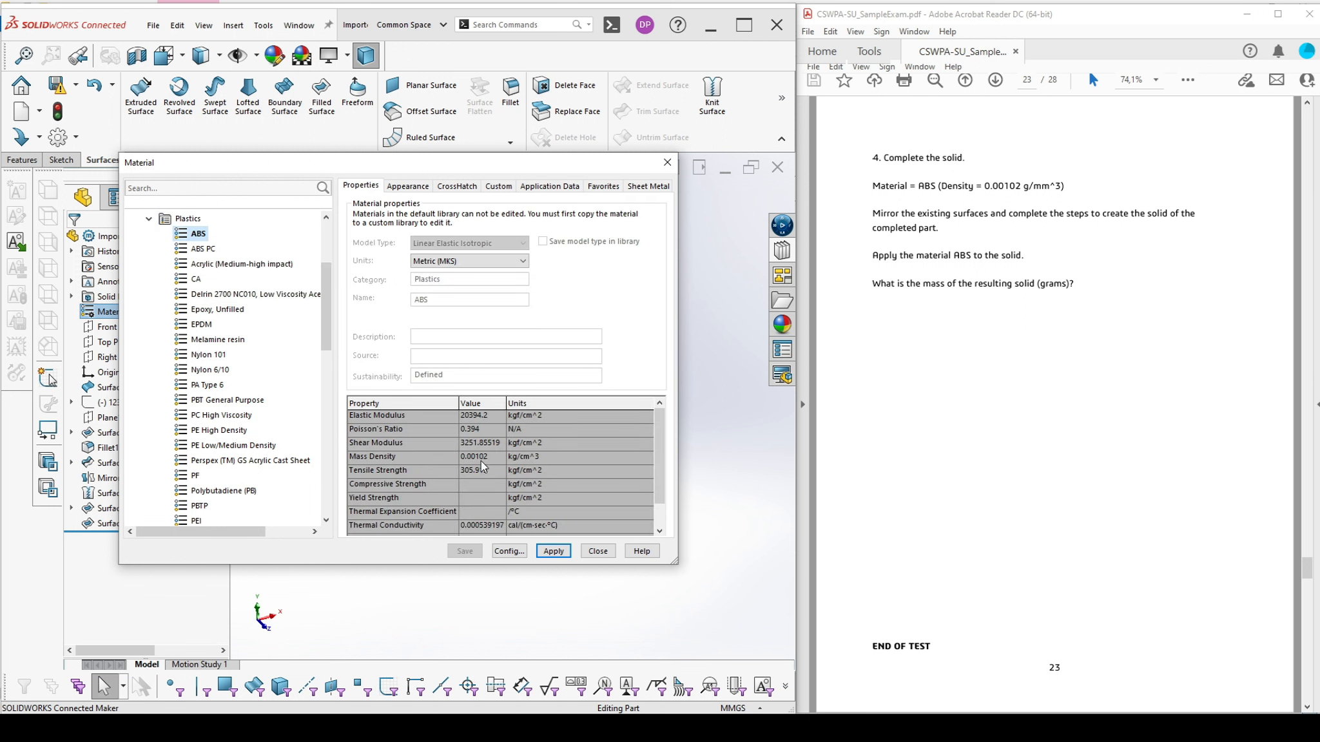
left_click(553, 551)
left_click(597, 551)
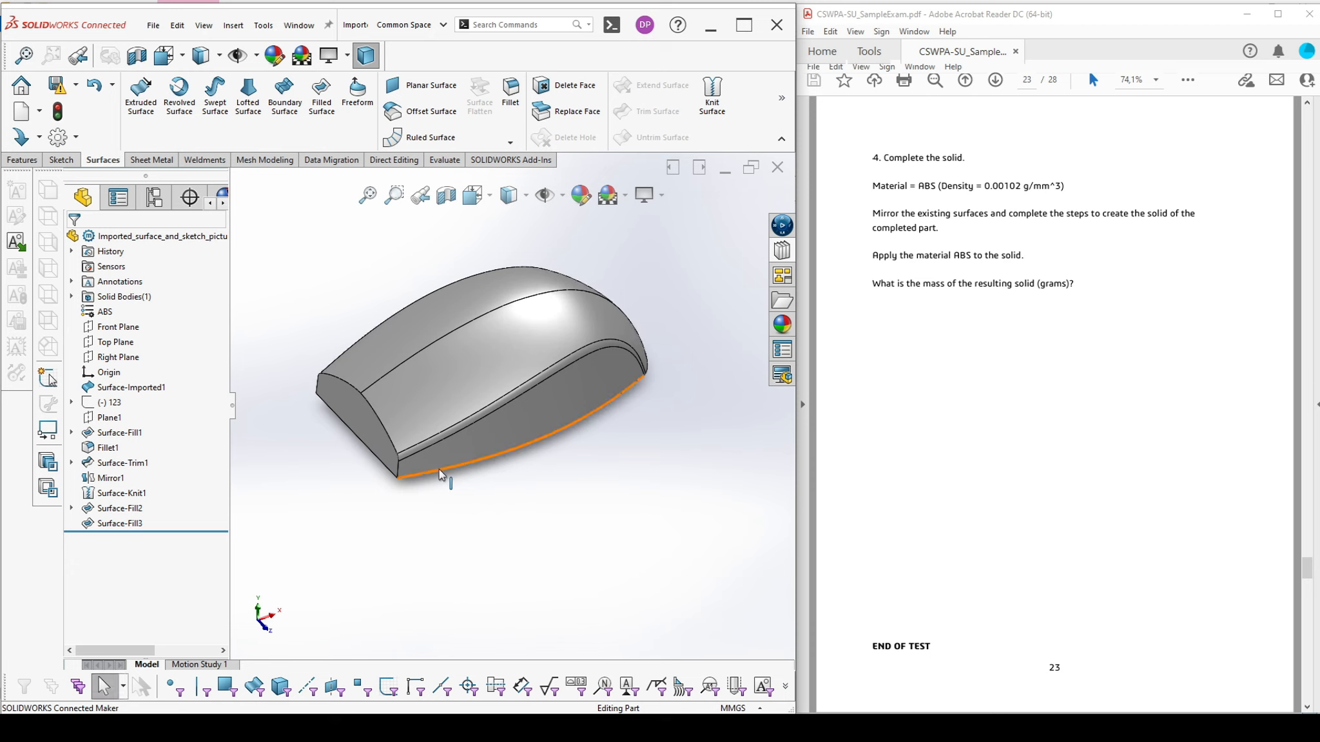
Evaluate the solid's mass properties and compare its mass with the Question 4 answer key in the sample exam PDF in Adobe Acrobat Reader
left_click(445, 162)
left_click(297, 95)
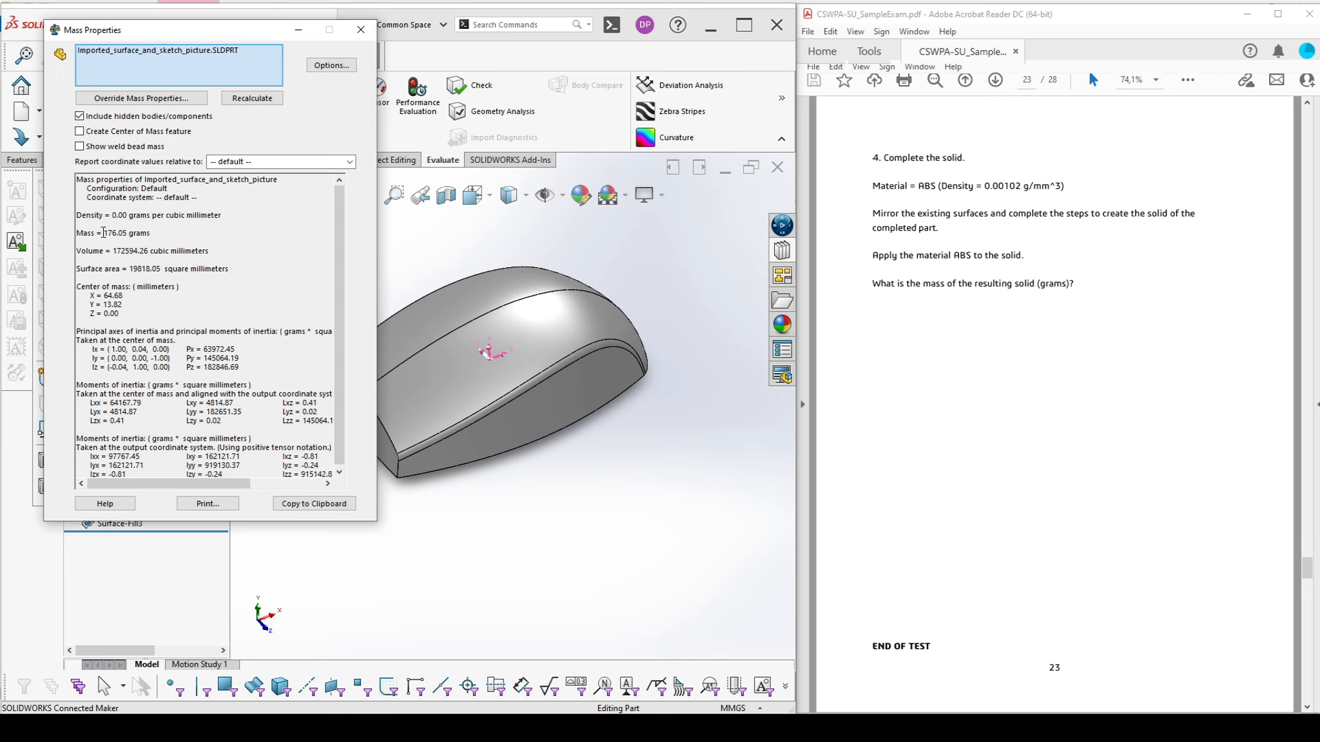
left_click(992, 388)
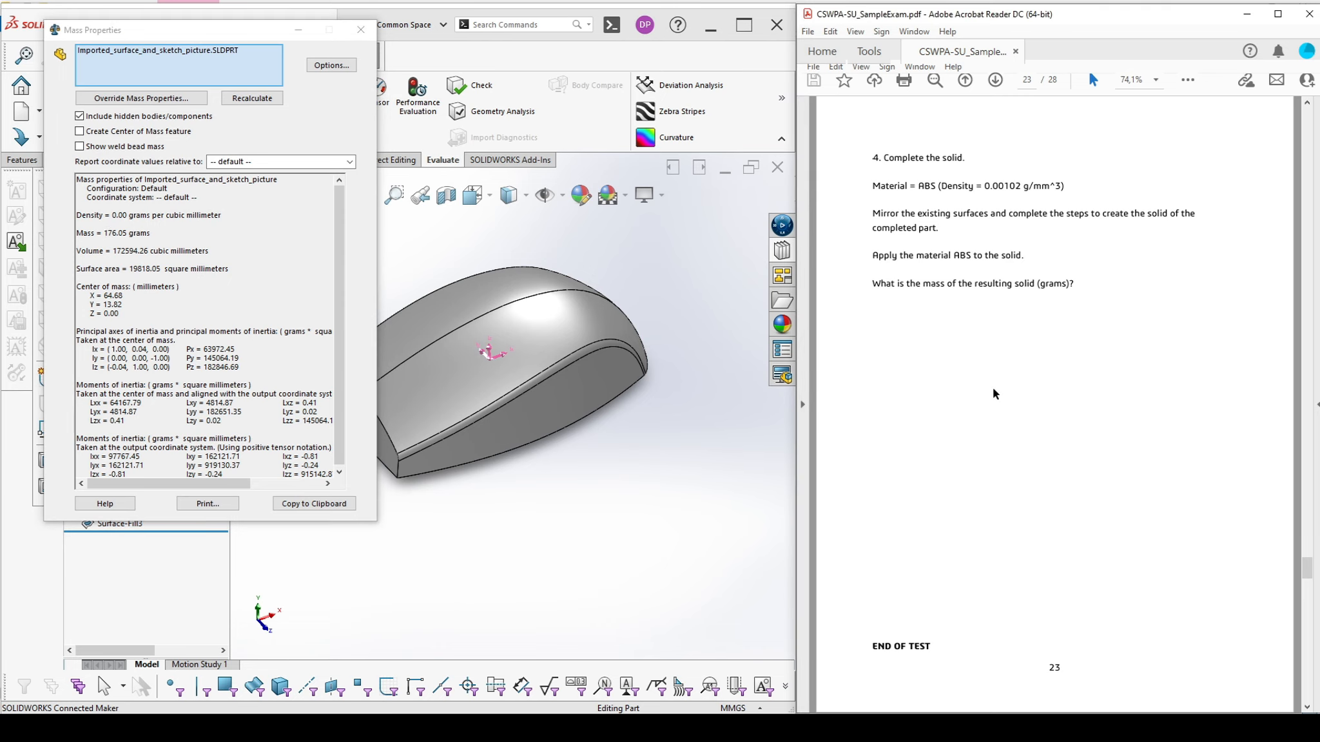
scroll(991, 388, "down", 2)
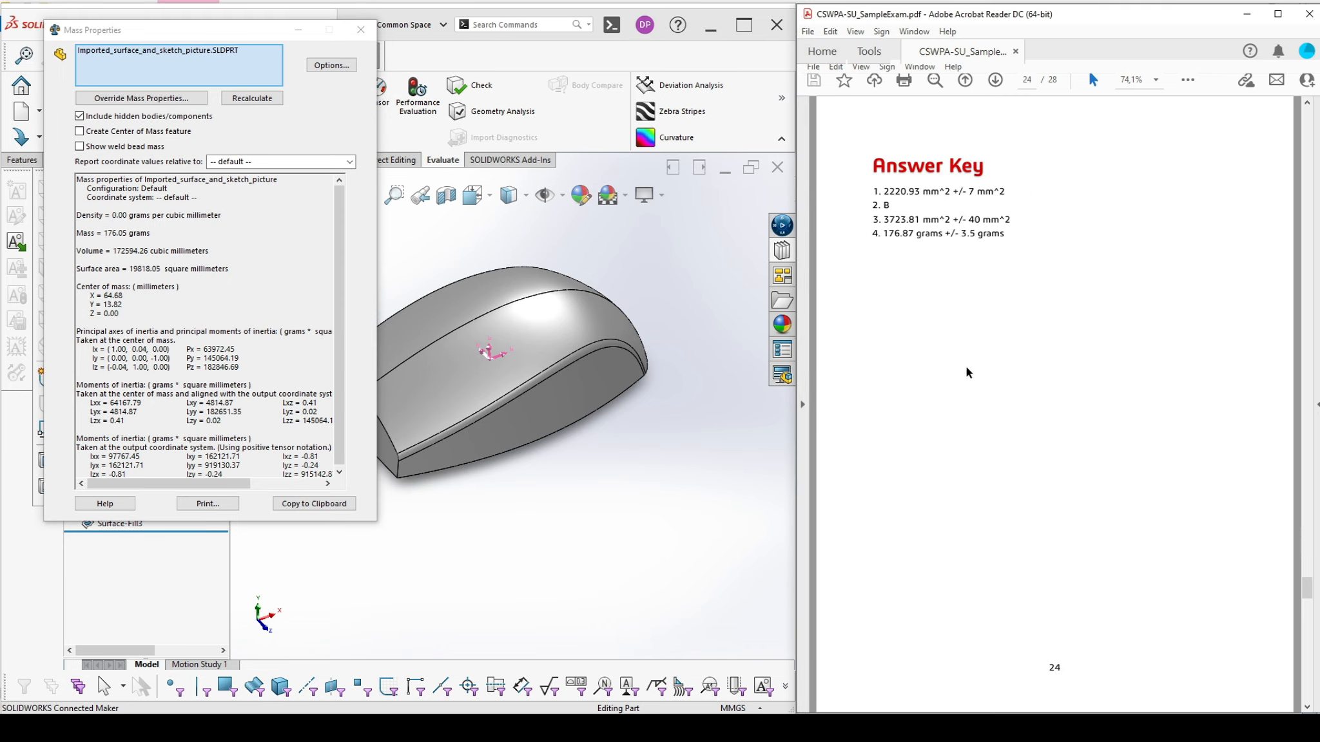